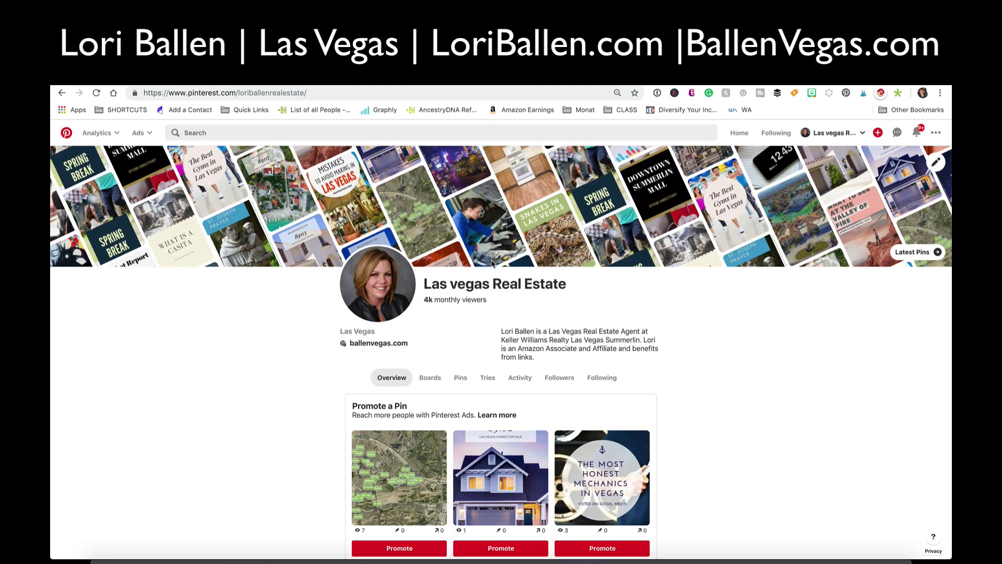
# - From the Las vegas Real Estate profile's red + menu, choose Create carousel
pyautogui.scroll(-10, 275, 272)
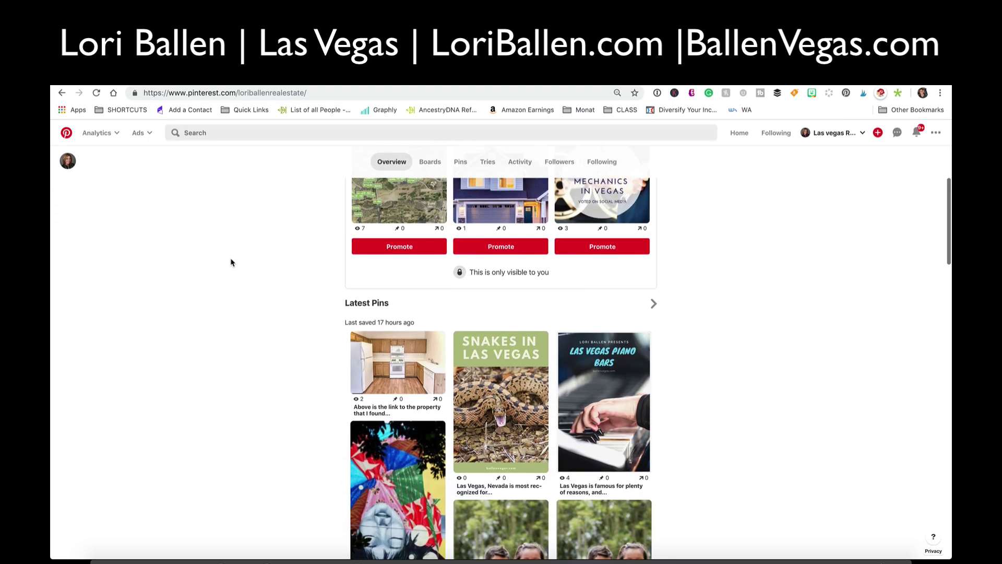
pyautogui.scroll(15, 365, 287)
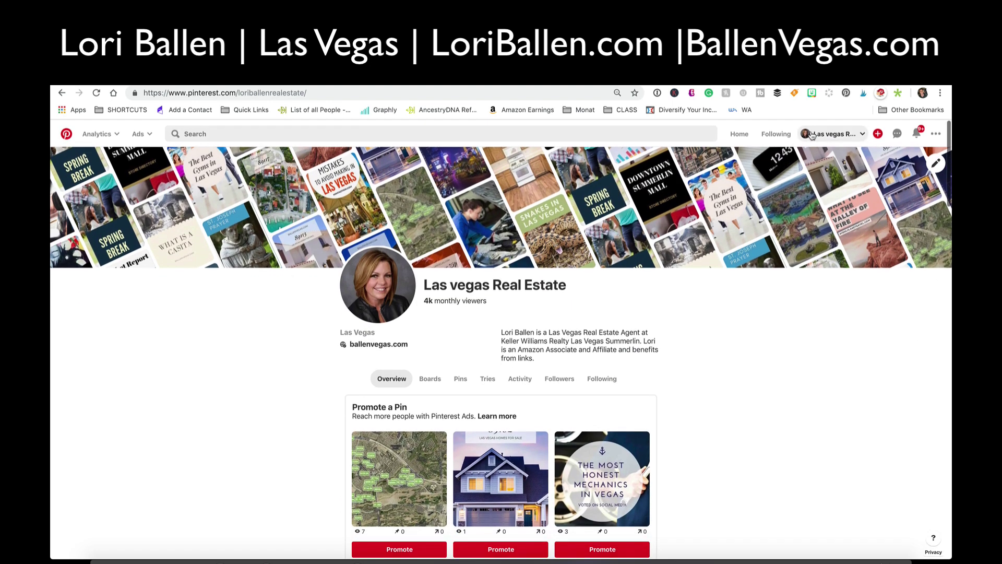
pyautogui.click(878, 133)
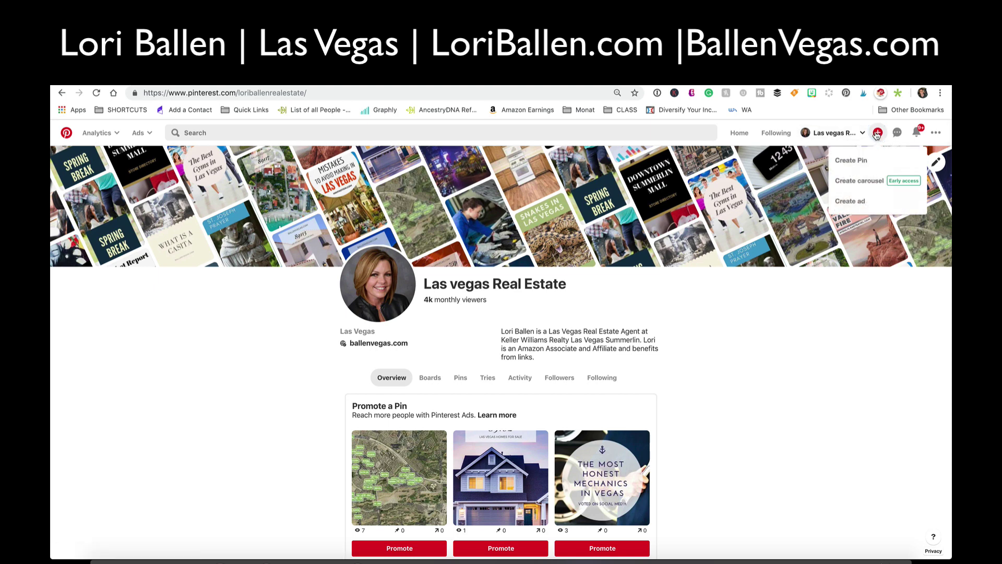
pyautogui.click(867, 182)
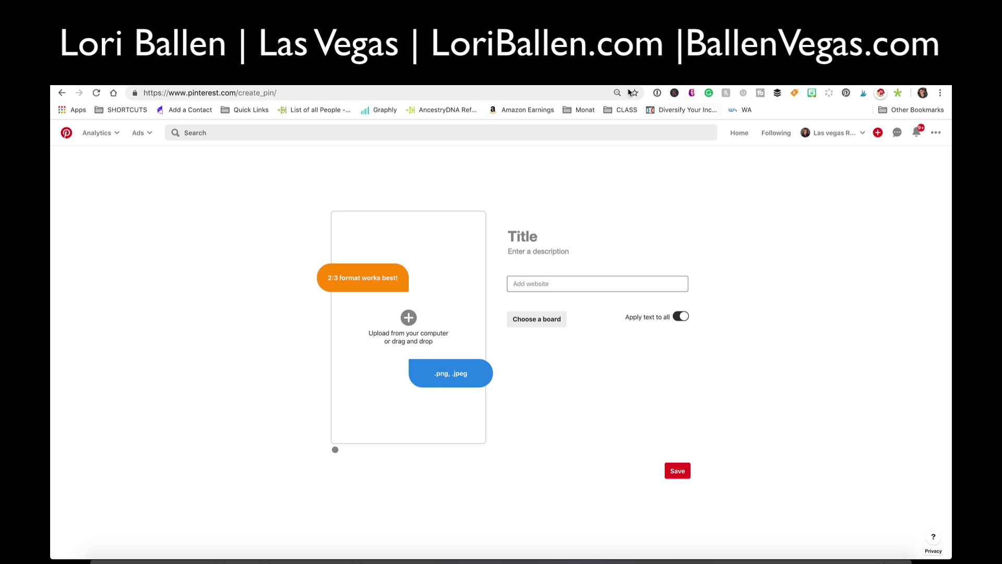
# - Open a new browser tab next to the Pinterest pin draft
pyautogui.click(411, 81)
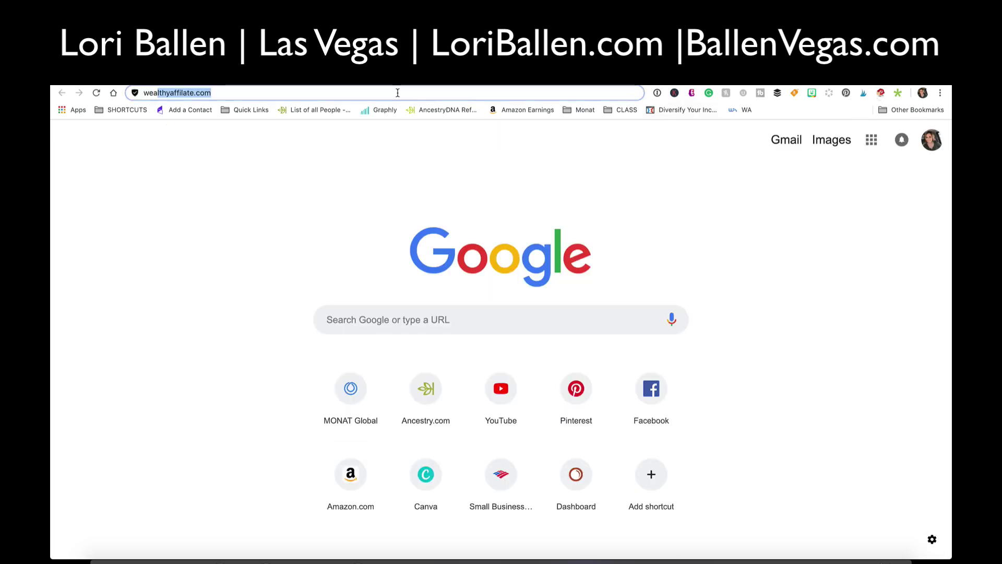
pyautogui.write('p')
pyautogui.press('BackSpace')
pyautogui.press('BackSpace')
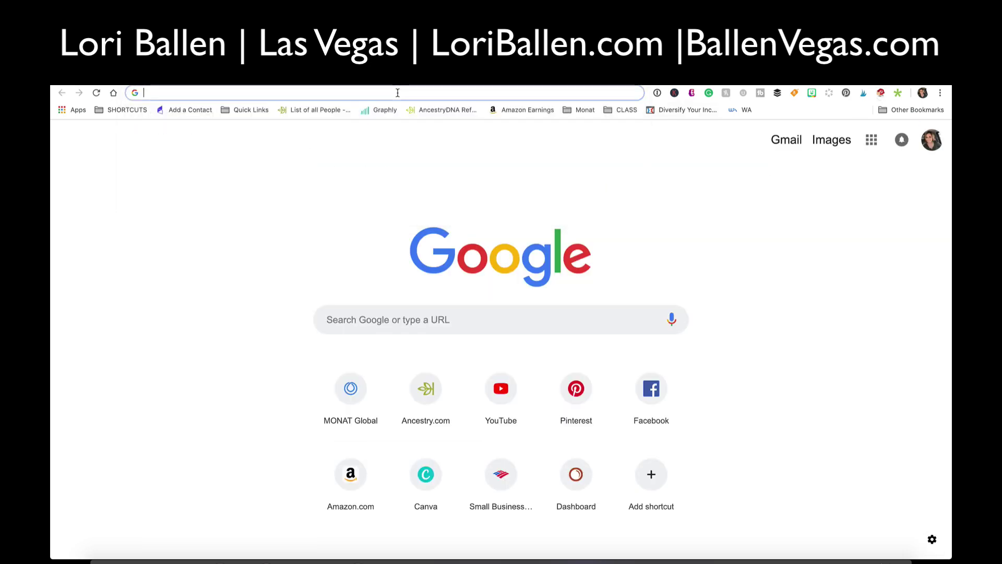
pyautogui.write('ballenvegas.com')
pyautogui.press('Return')
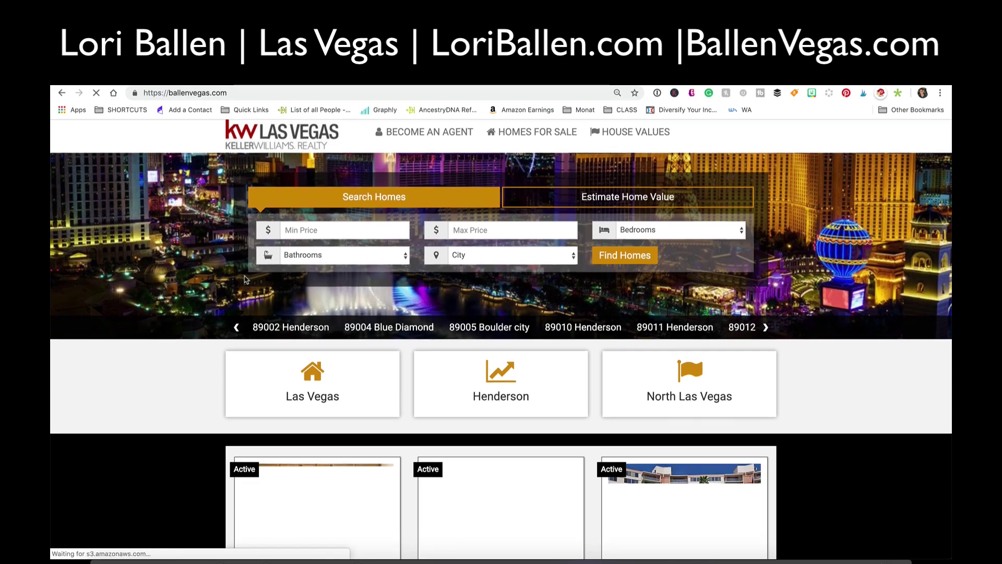
pyautogui.scroll(-5, 391, 285)
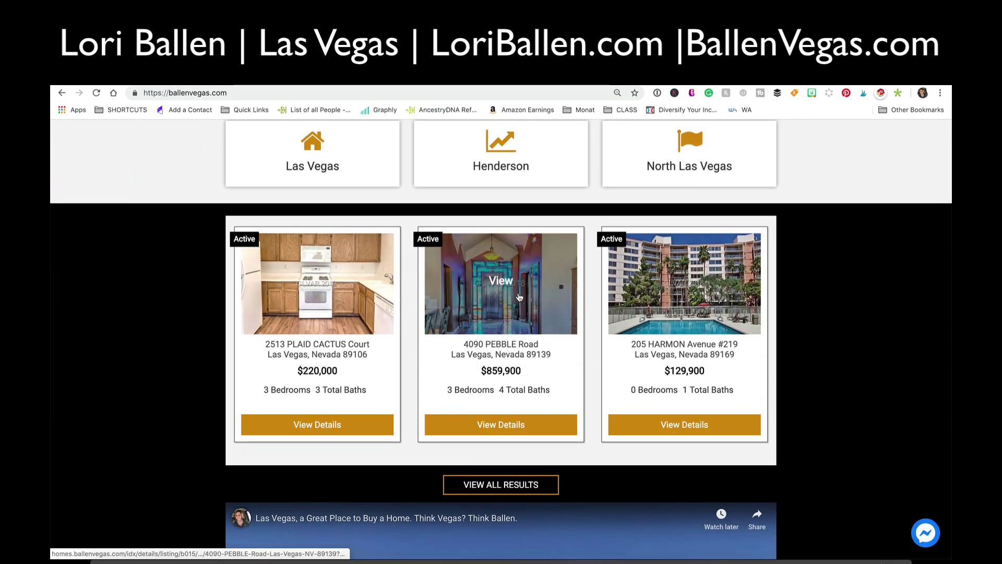
pyautogui.click(519, 297)
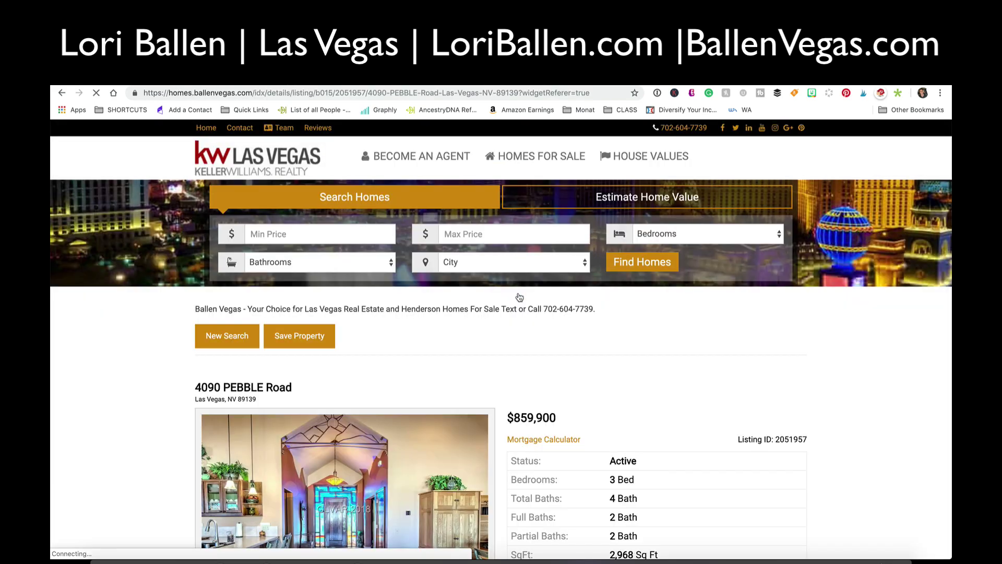
# - Select the listing's full street address line
pyautogui.scroll(-4, 460, 291)
pyautogui.scroll(-1, 460, 291)
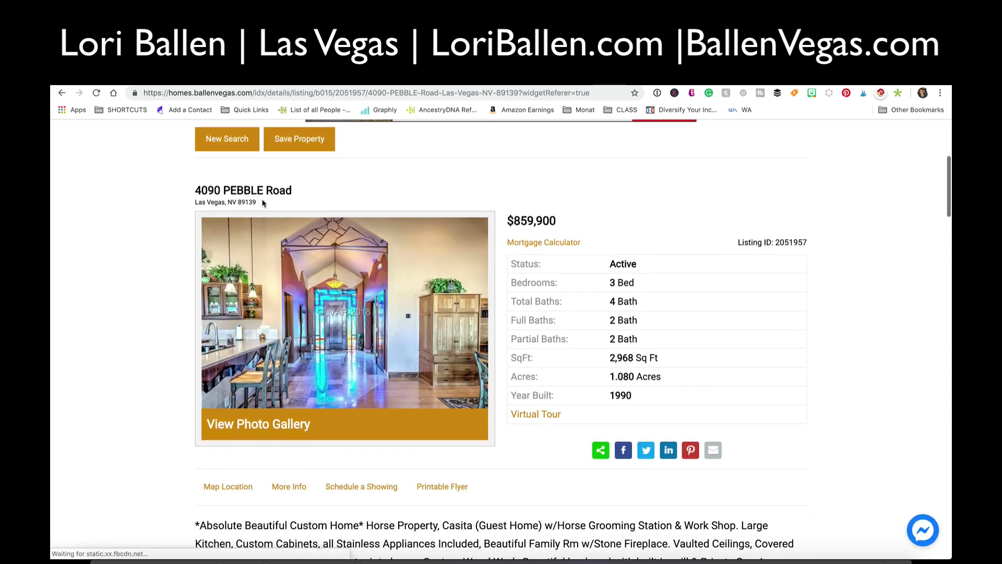
pyautogui.moveTo(258, 205); pyautogui.dragTo(194, 189)
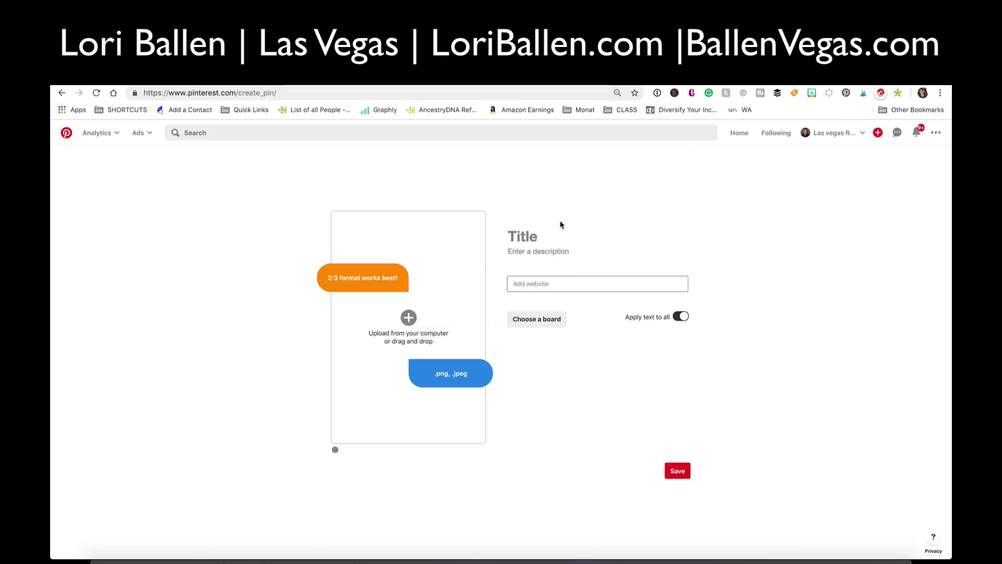
pyautogui.click(555, 230)
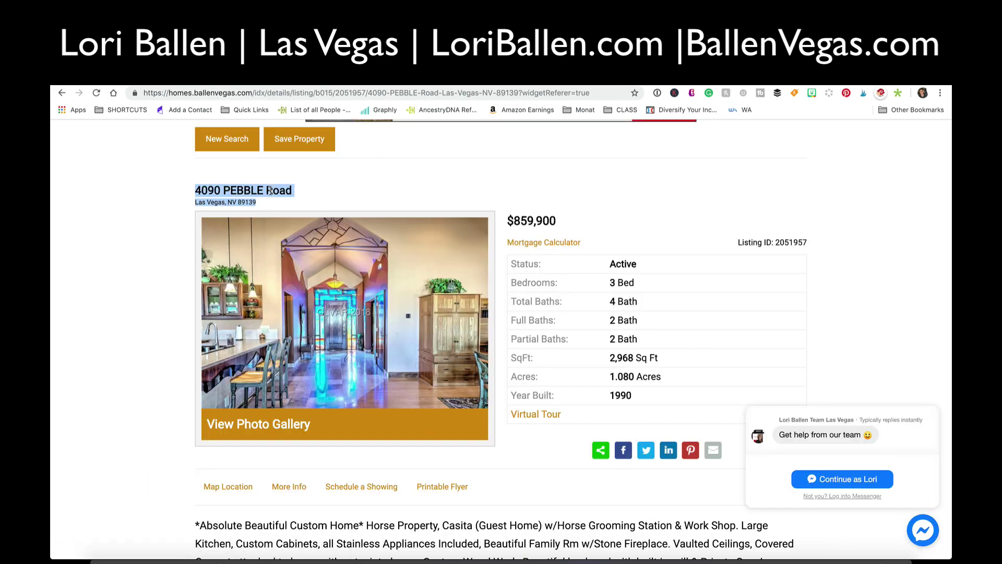
pyautogui.click(252, 209)
pyautogui.moveTo(262, 203); pyautogui.dragTo(200, 189)
pyautogui.rightClick(221, 188)
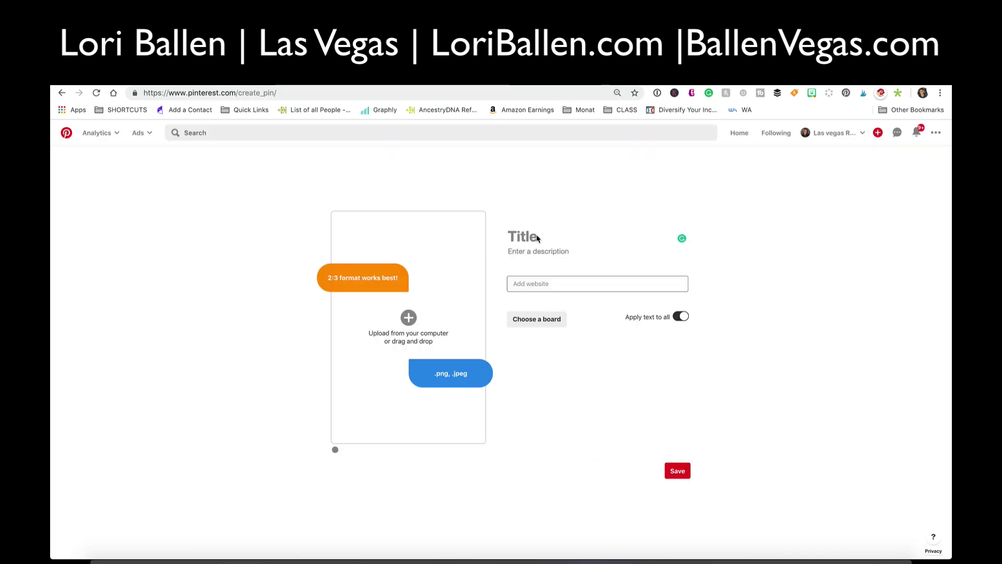
pyautogui.rightClick(537, 238)
pyautogui.click(593, 227)
pyautogui.rightClick(547, 232)
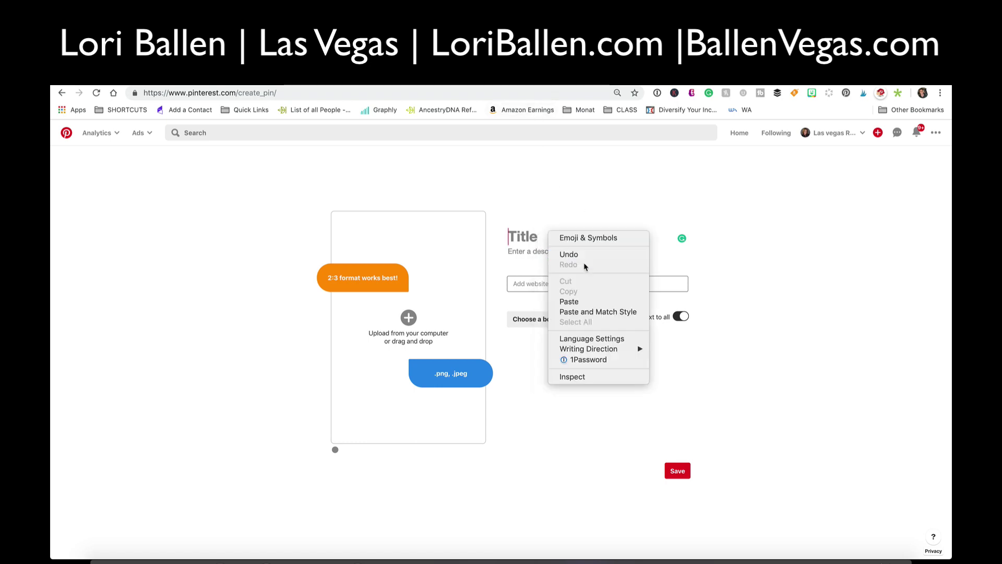
pyautogui.click(570, 302)
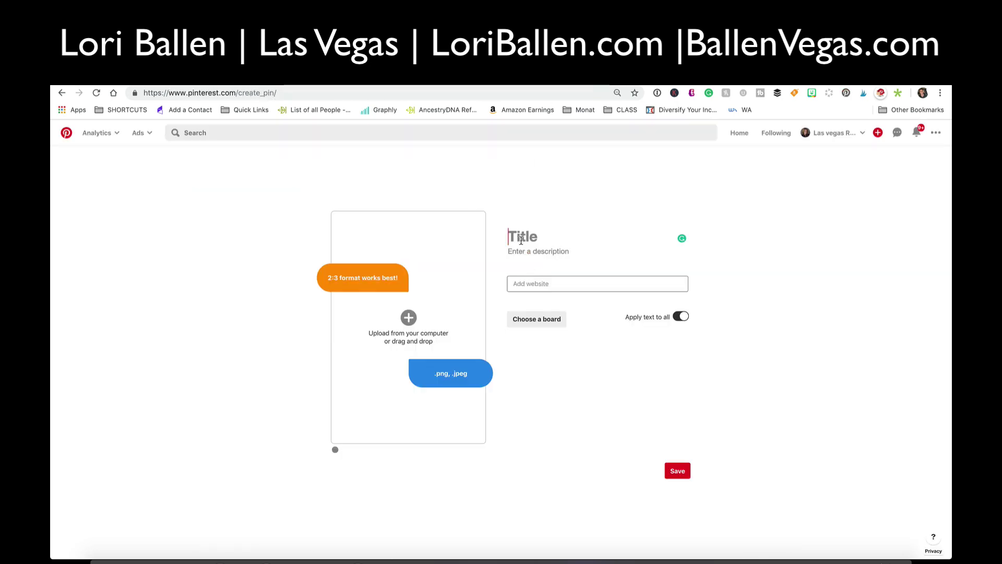
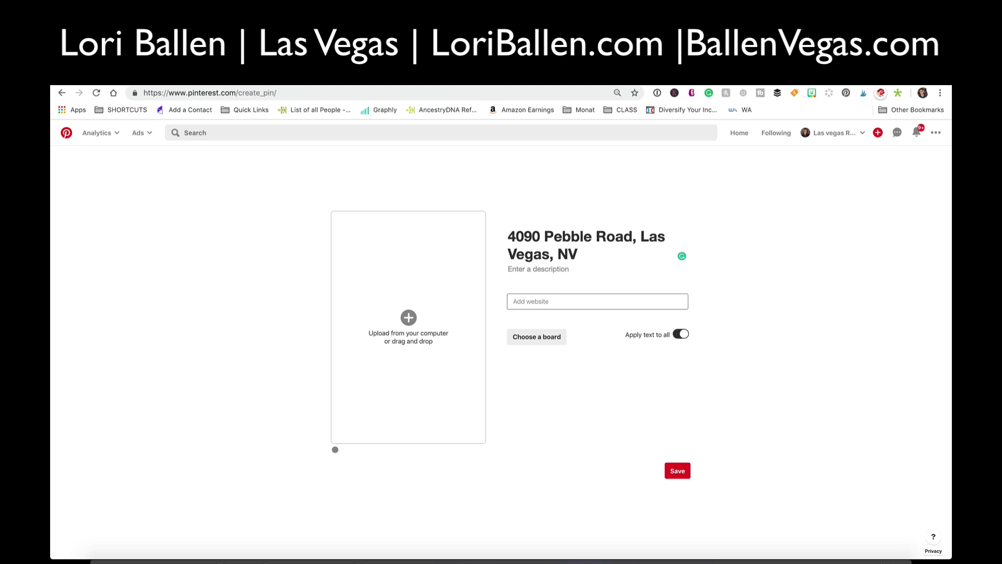
pyautogui.hotkey('ctrl', 'Tab')
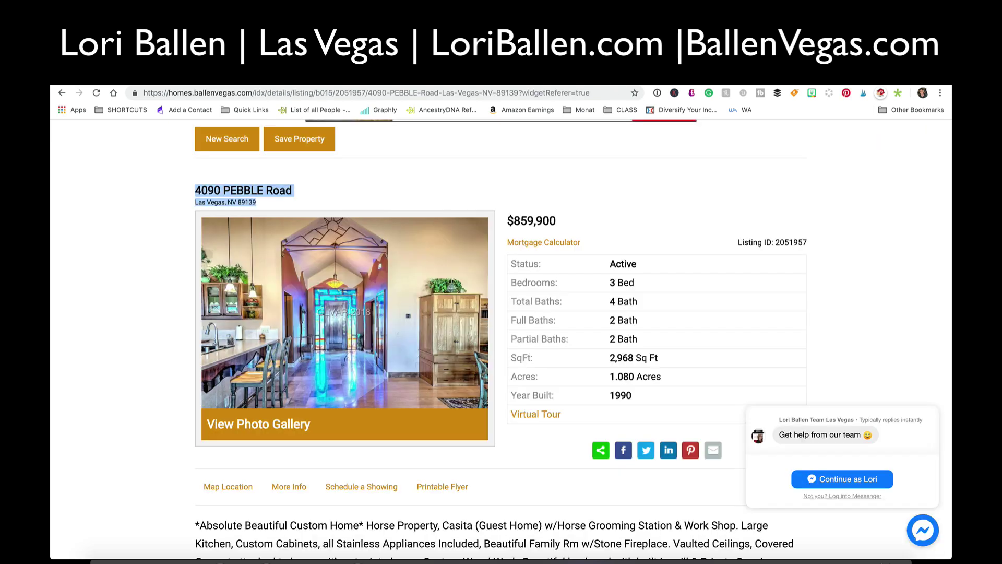
pyautogui.hotkey('ctrl', 'shift', 'Tab')
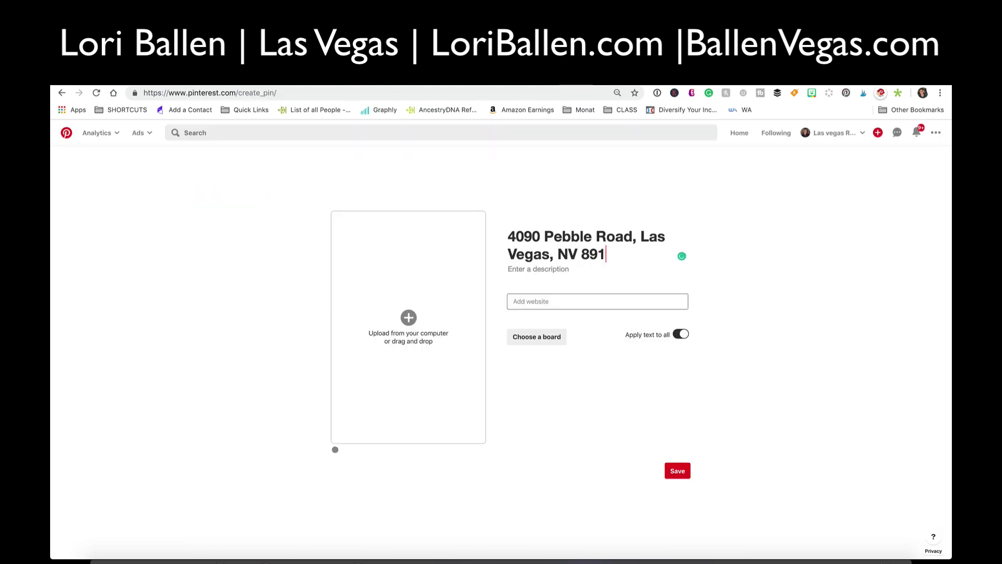
# - Append 'Beautiful Horse Property For Sale With Casita' to the pin title
pyautogui.hotkey('ctrl', 'Tab')
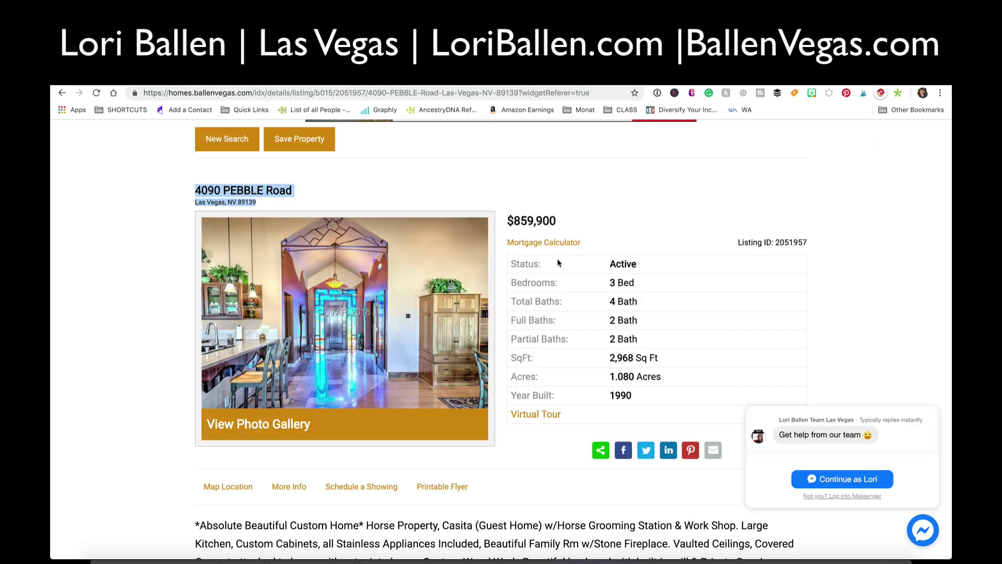
pyautogui.scroll(-1, 613, 282)
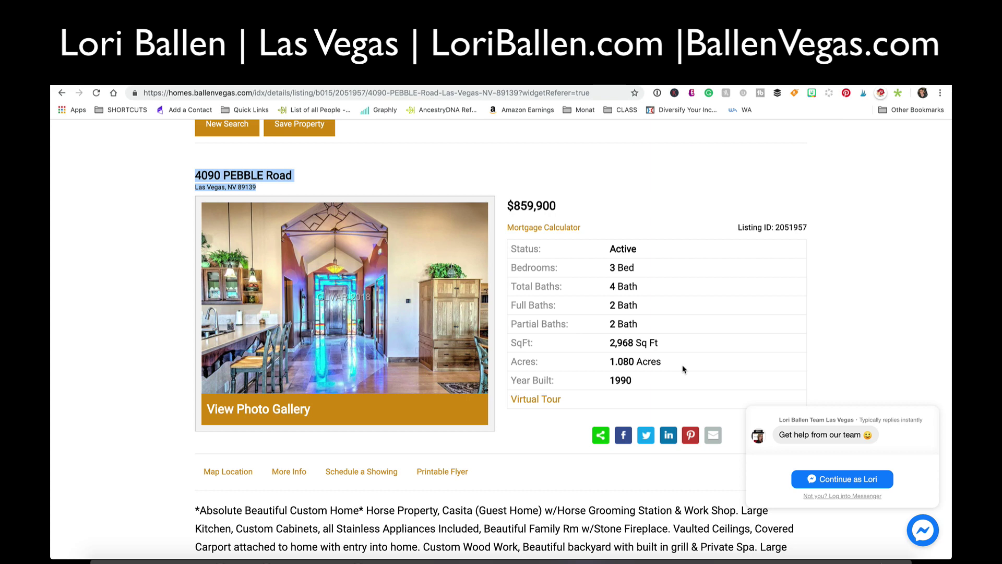
pyautogui.scroll(-1, 615, 327)
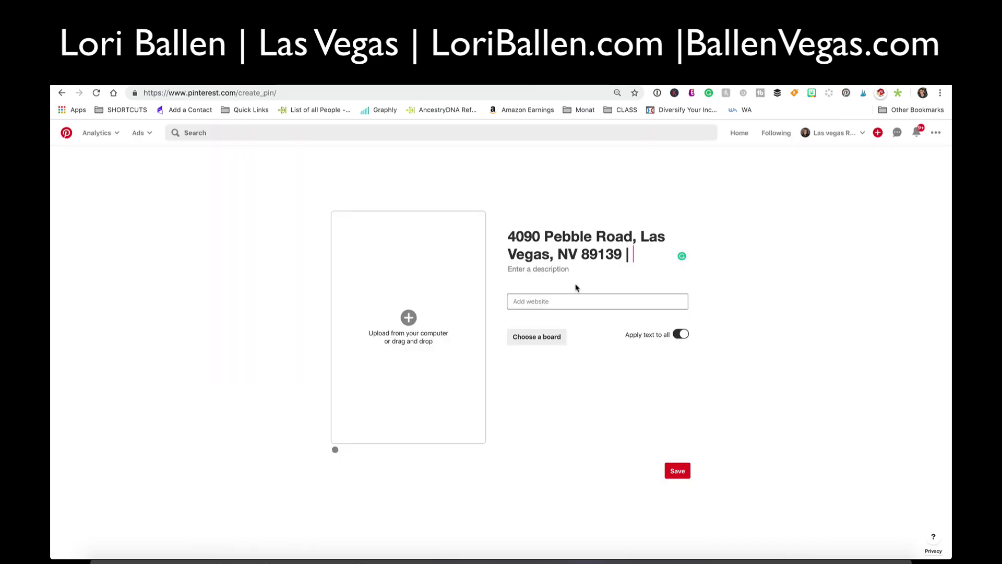
pyautogui.write('Beaut')
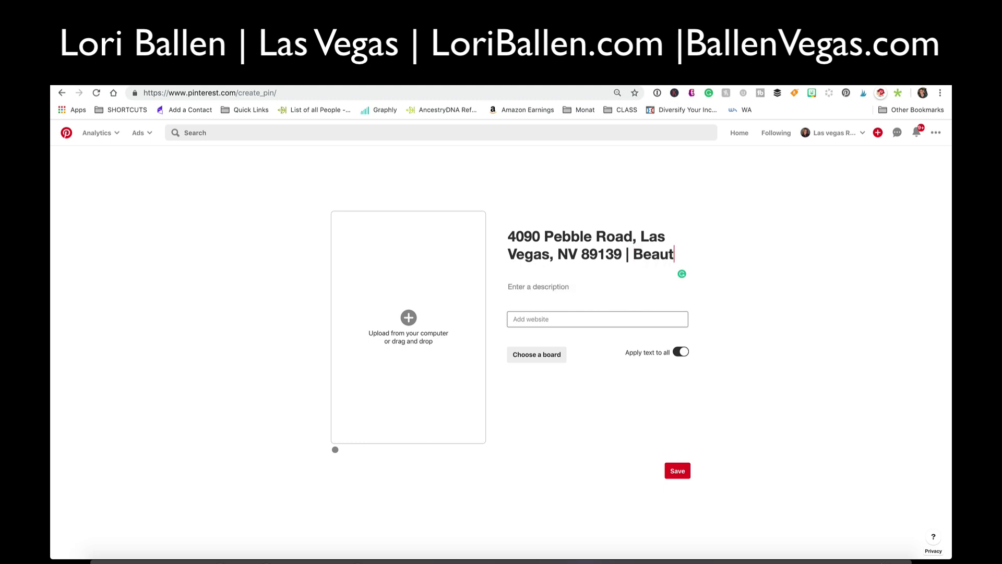
pyautogui.write('iful Horse Pro')
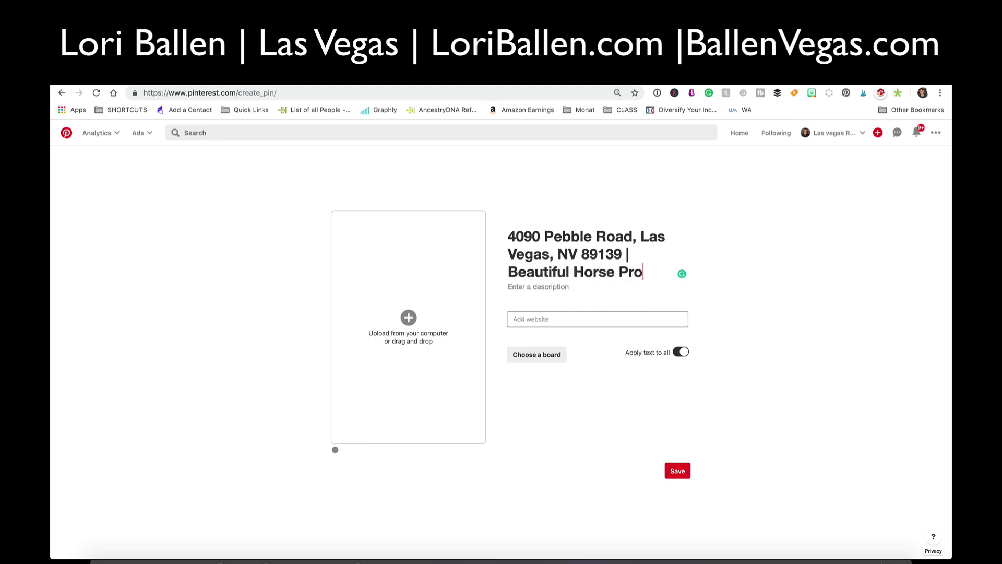
pyautogui.write('perty For Sal')
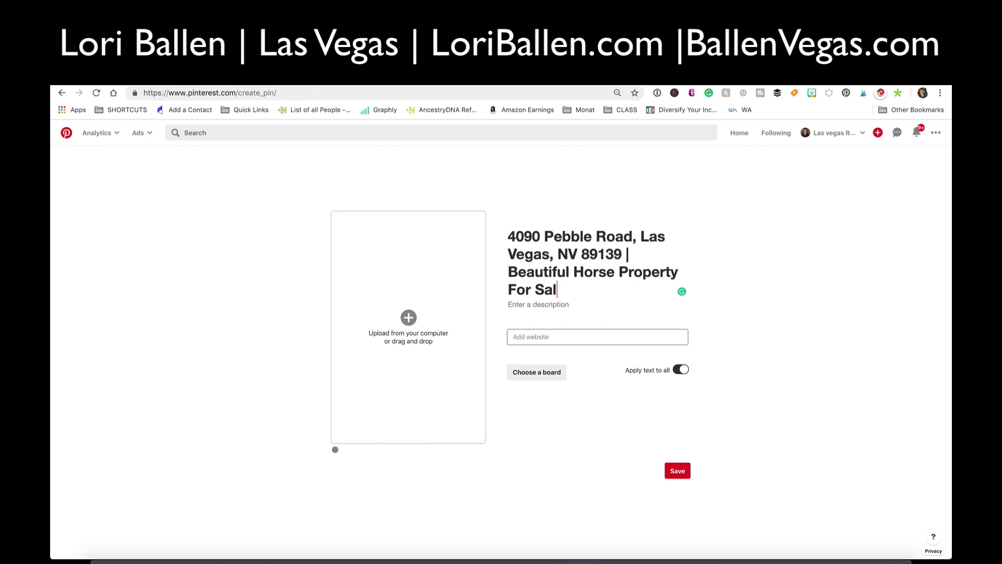
pyautogui.write('e With Casita')
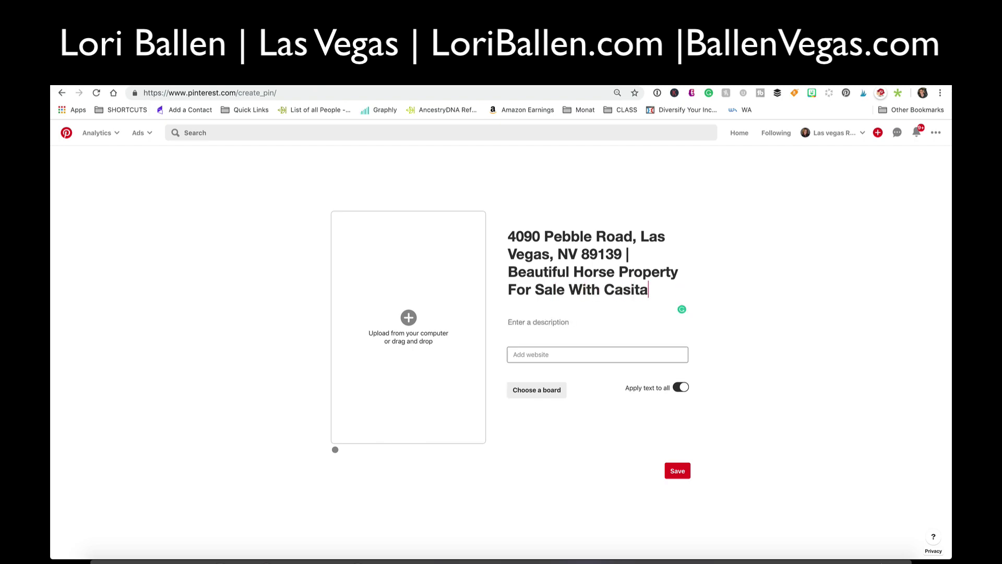
pyautogui.hotkey('ctrl', 'Tab')
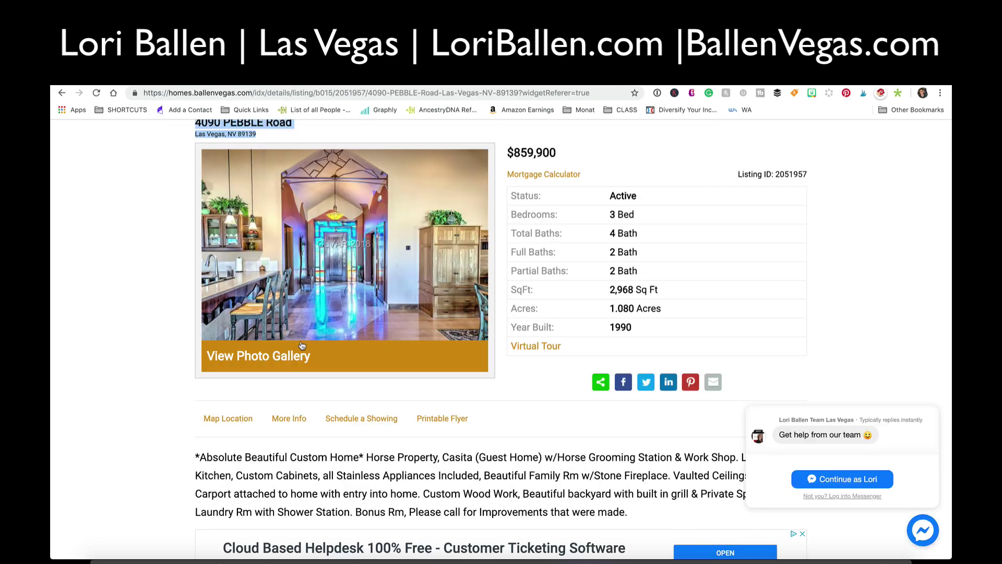
# - Copy the listing's description paragraph and paste it into the pin's description field
pyautogui.scroll(-5, 202, 226)
pyautogui.moveTo(202, 226); pyautogui.dragTo(722, 284)
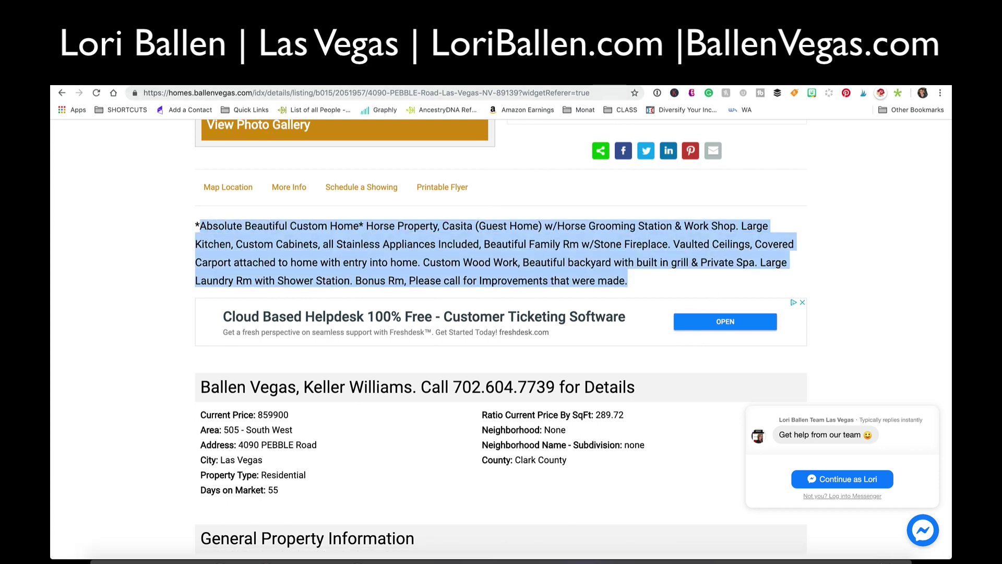
pyautogui.hotkey('ctrl', 'c')
pyautogui.hotkey('ctrl', 'shift', 'Tab')
pyautogui.click(548, 321)
pyautogui.hotkey('ctrl', 'v')
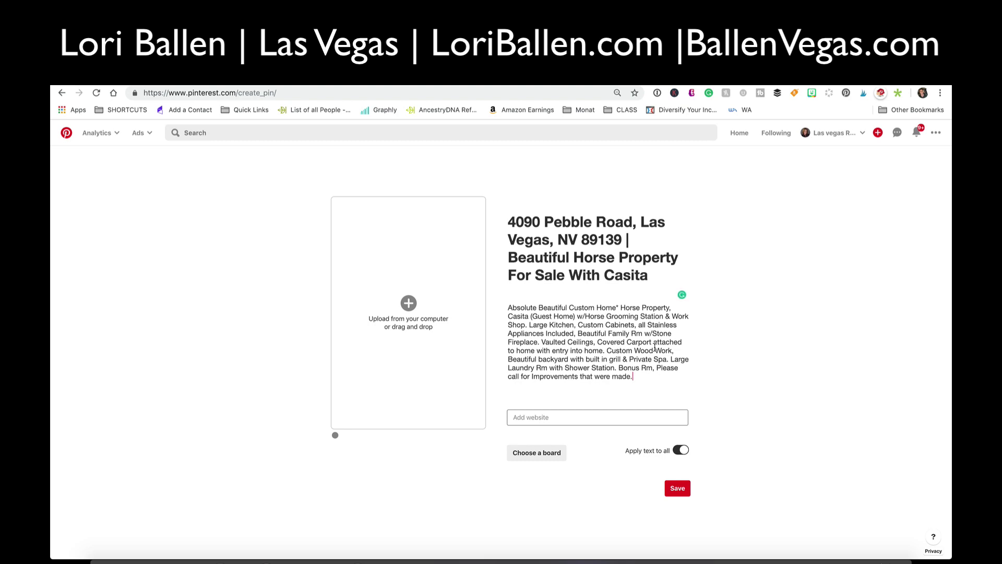
pyautogui.click(540, 413)
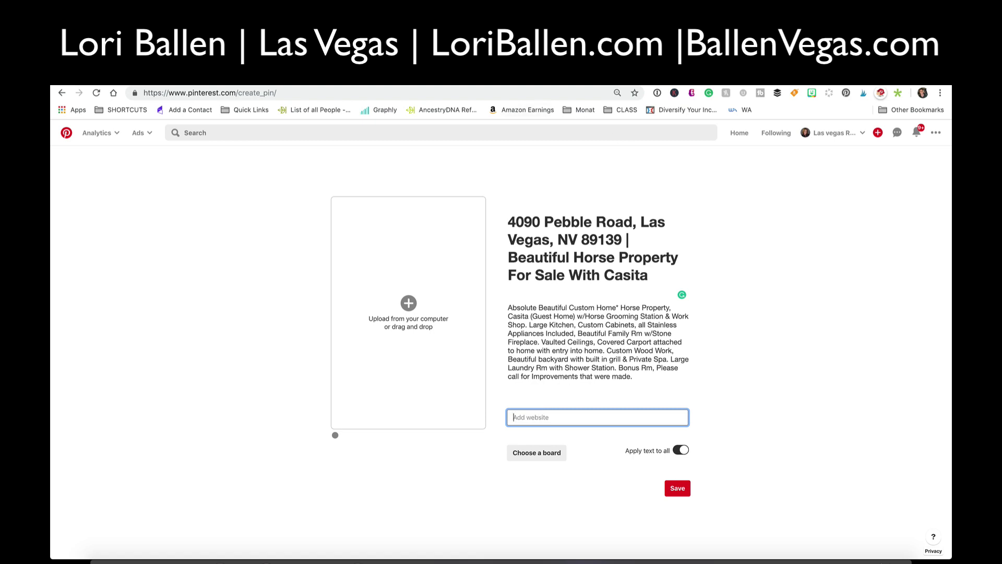
# - Paste the BallenVegas listing URL as the pin's website and choose the Dream Homes board
pyautogui.click(232, 78)
pyautogui.click(253, 92)
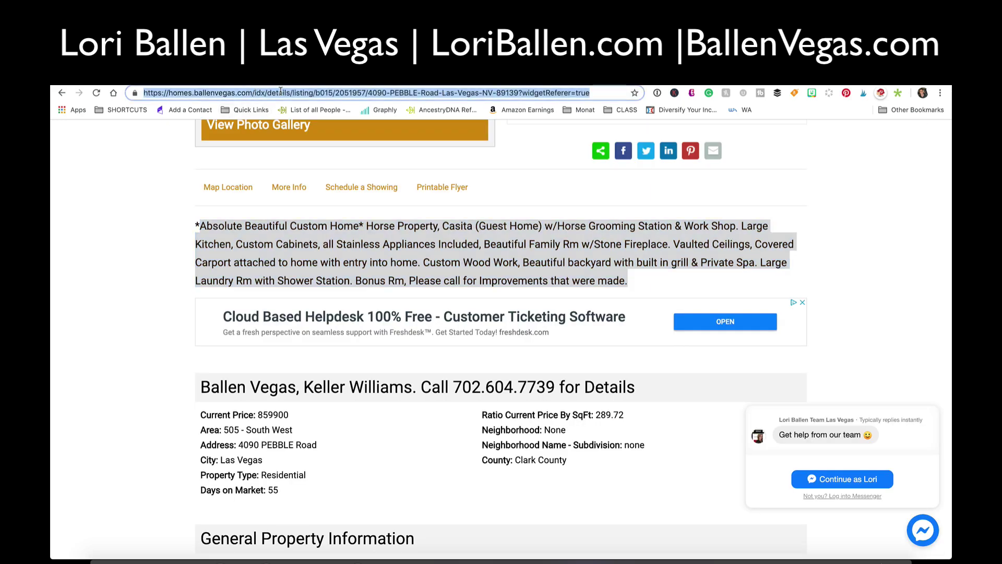
pyautogui.click(334, 78)
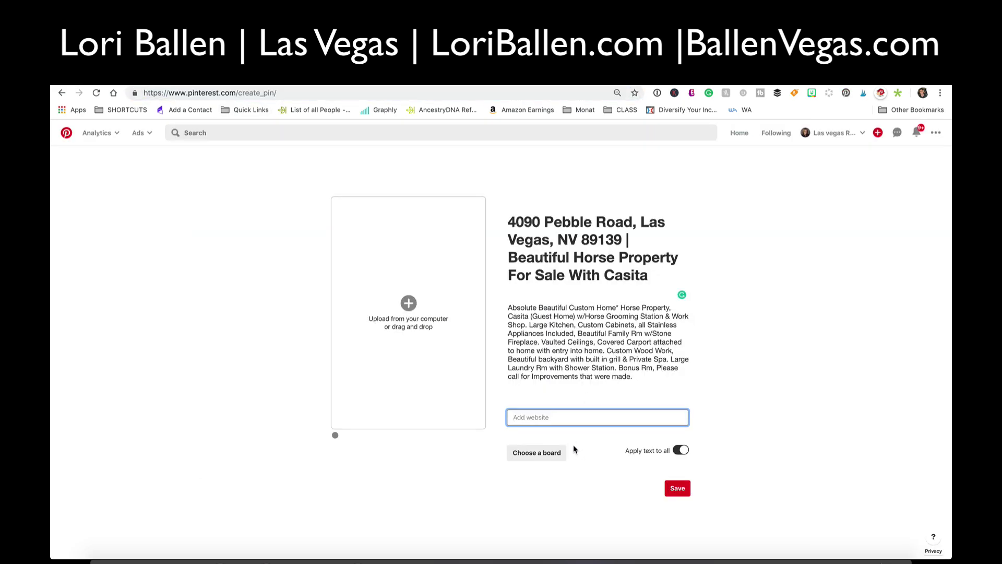
pyautogui.hotkey('ctrl', 'v')
pyautogui.click(537, 453)
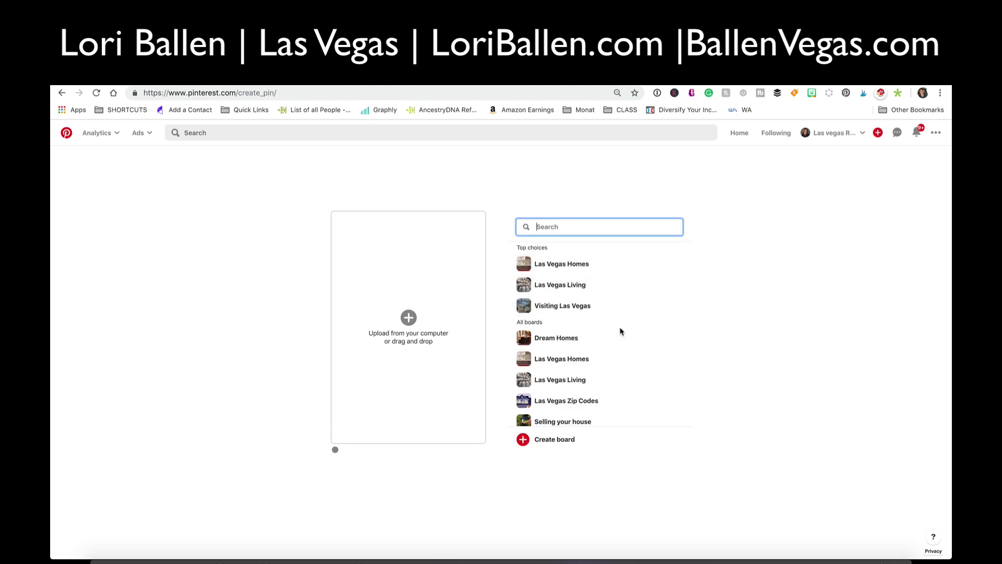
pyautogui.click(674, 338)
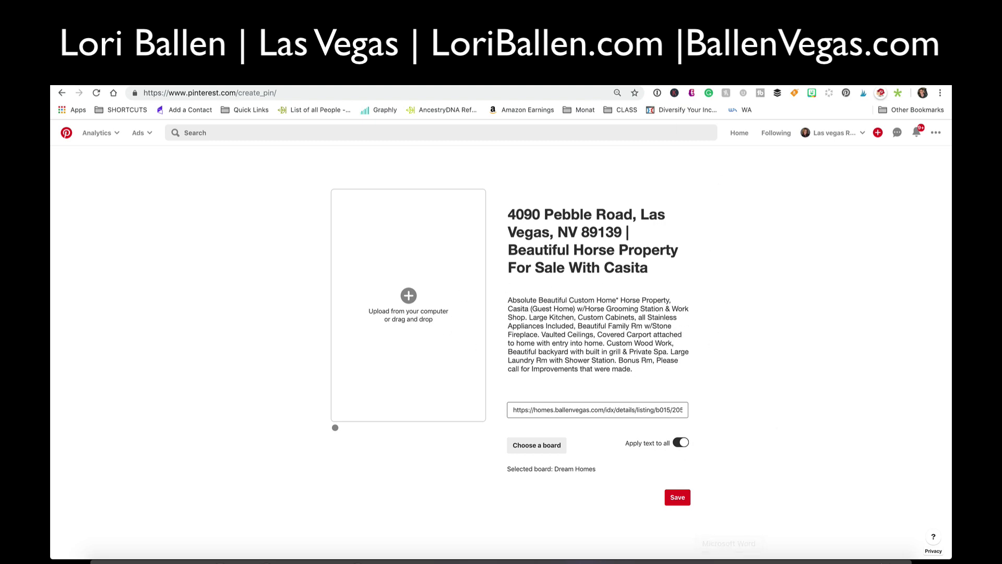
pyautogui.hotkey('ctrl', 'Tab')
pyautogui.scroll(5, 374, 389)
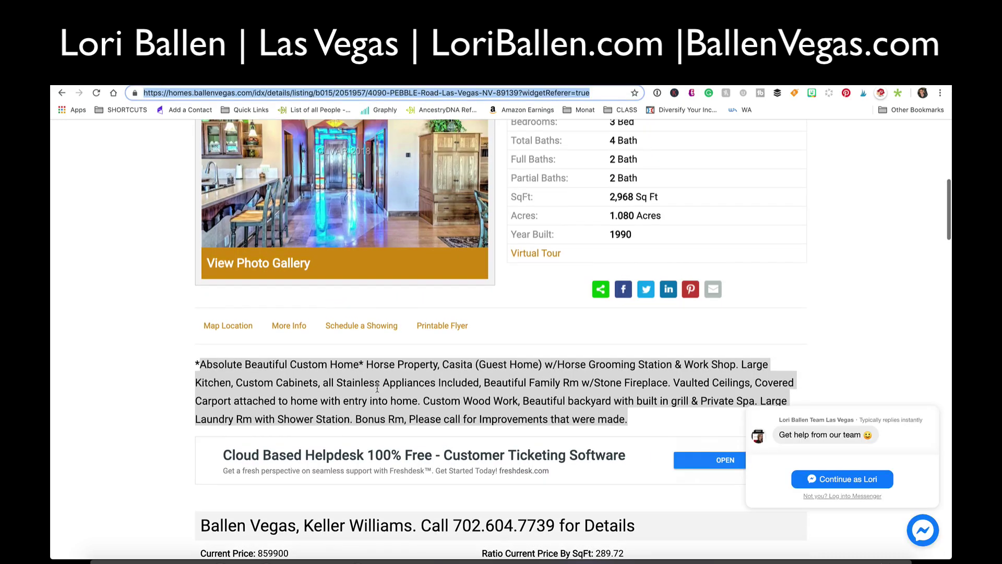
pyautogui.scroll(3, 382, 381)
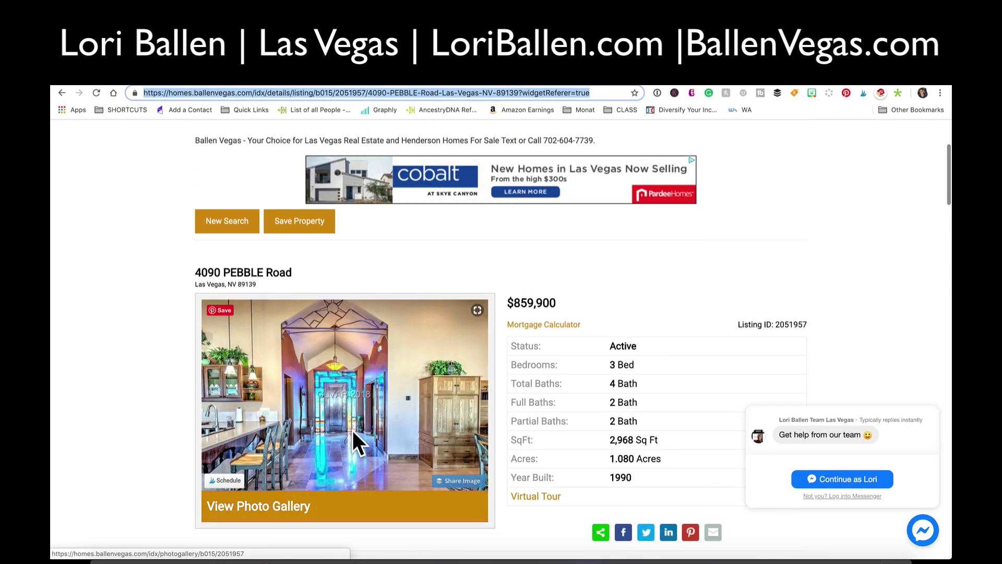
pyautogui.scroll(-2, 357, 438)
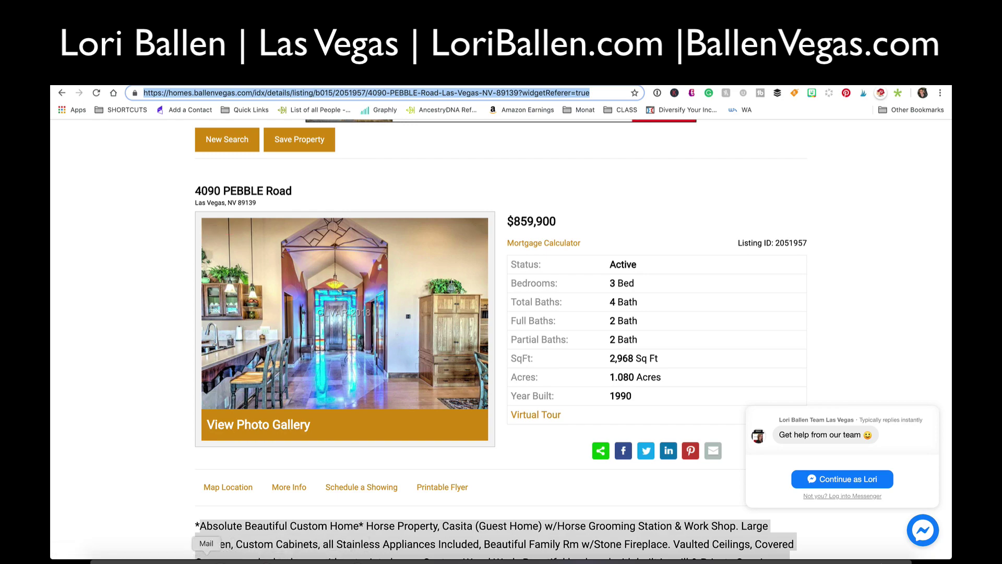
pyautogui.click(207, 560)
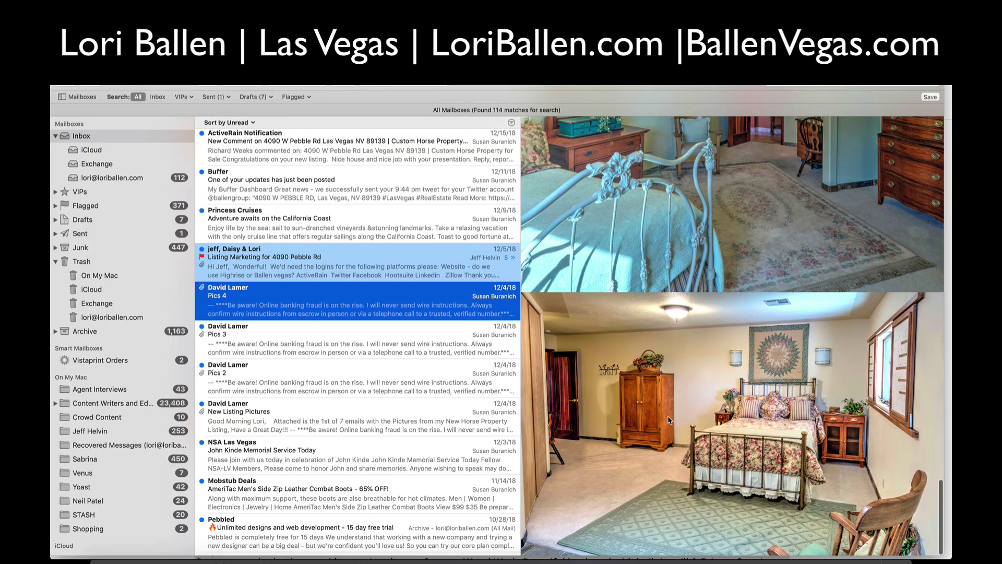
# - Browse past the Pics 3 email and open the Pics 2 message
pyautogui.scroll(-10, 668, 416)
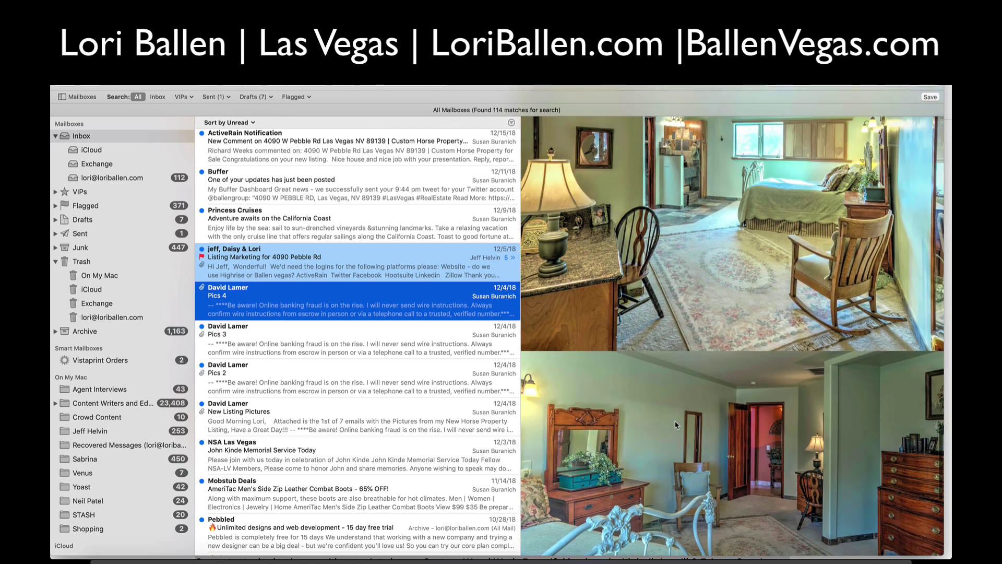
pyautogui.press('Down')
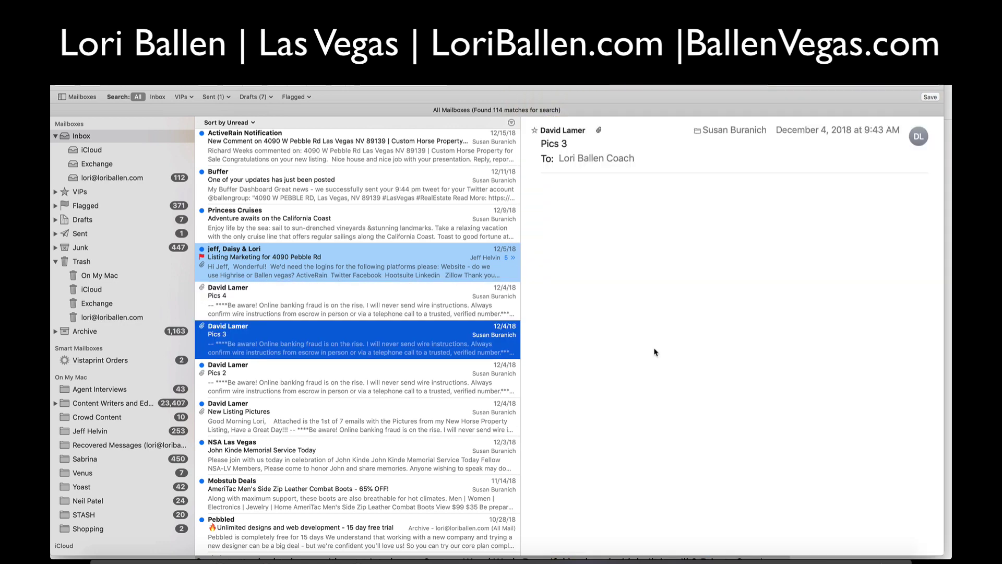
pyautogui.scroll(-10, 665, 365)
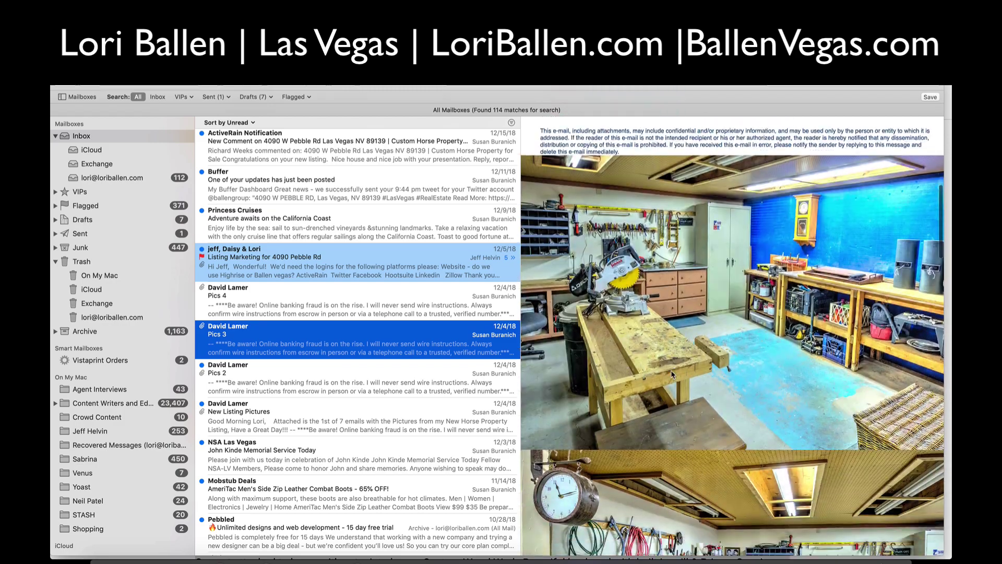
pyautogui.scroll(-15, 672, 374)
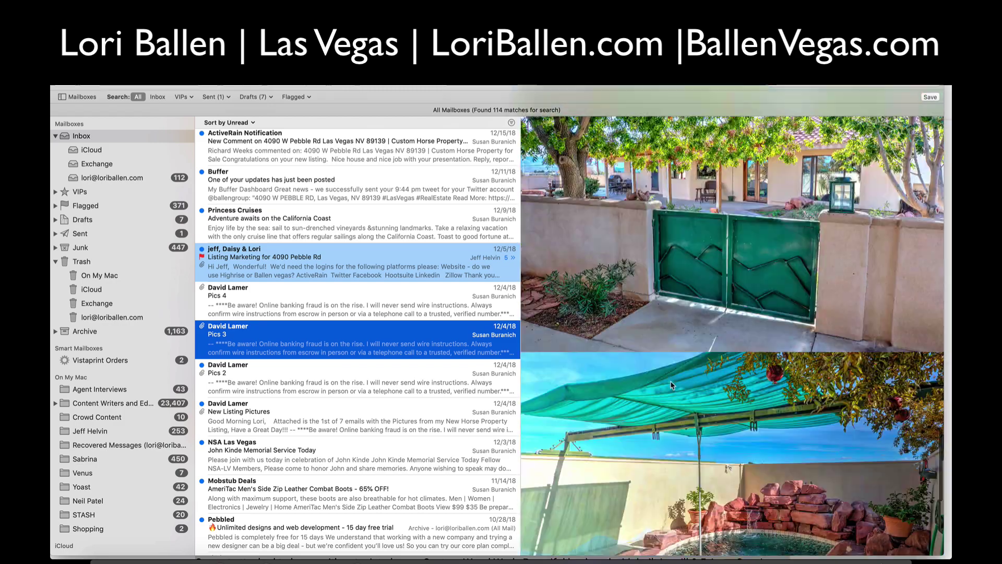
pyautogui.scroll(-10, 671, 384)
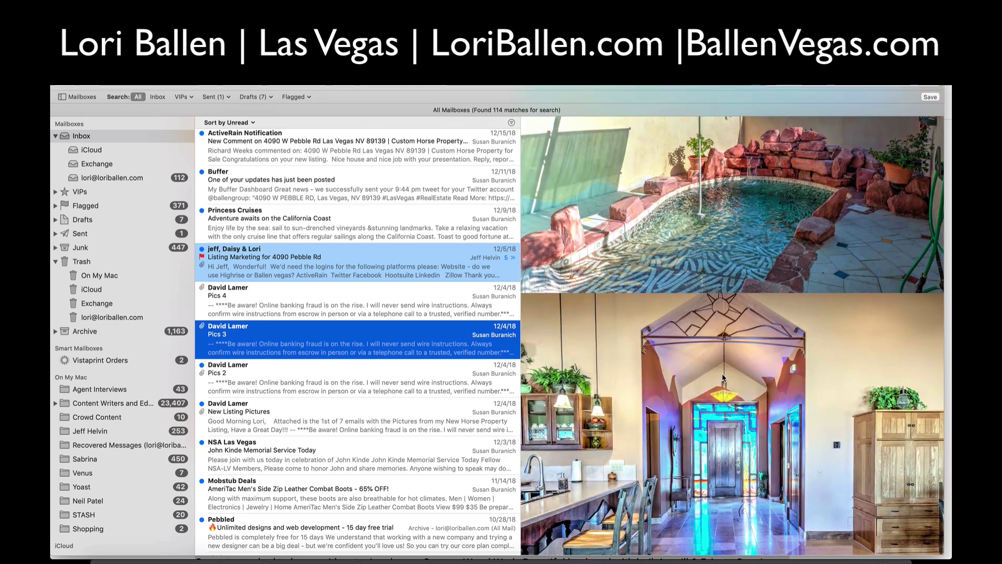
pyautogui.click(364, 389)
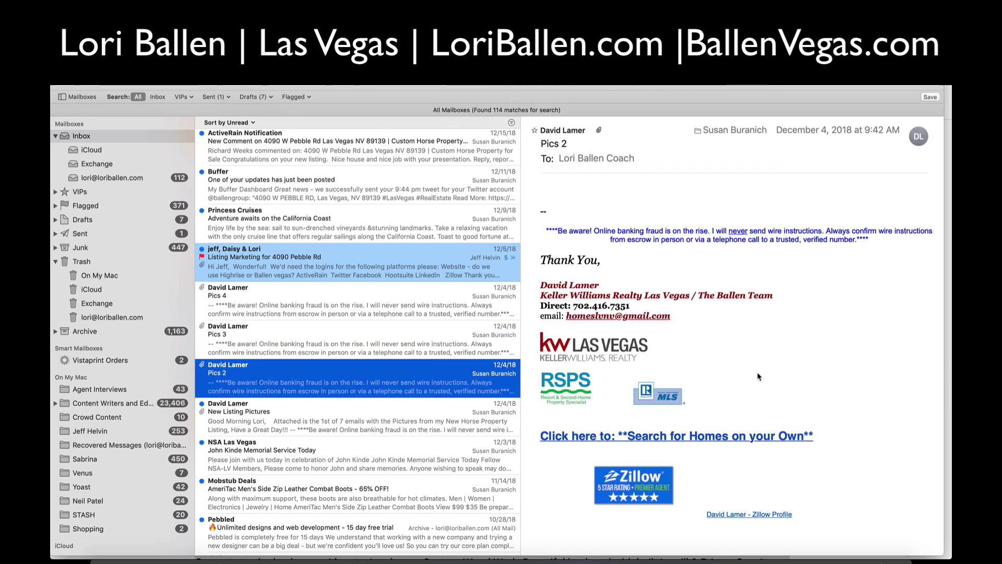
# - Capture a Cmd+Shift+4 screenshot of the bathroom photo in Pics 2
pyautogui.scroll(-15, 756, 376)
pyautogui.scroll(-15, 758, 371)
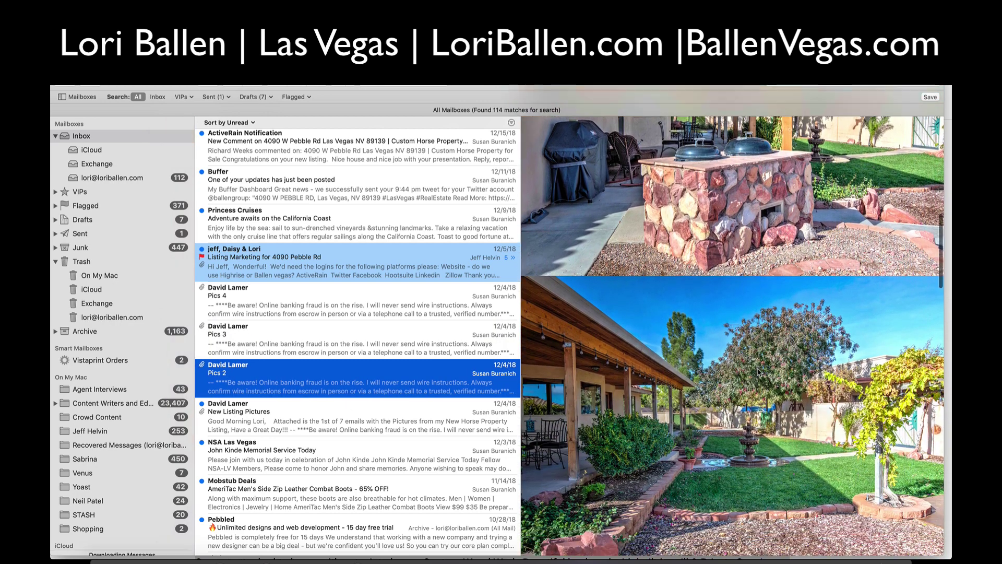
pyautogui.scroll(-15, 745, 316)
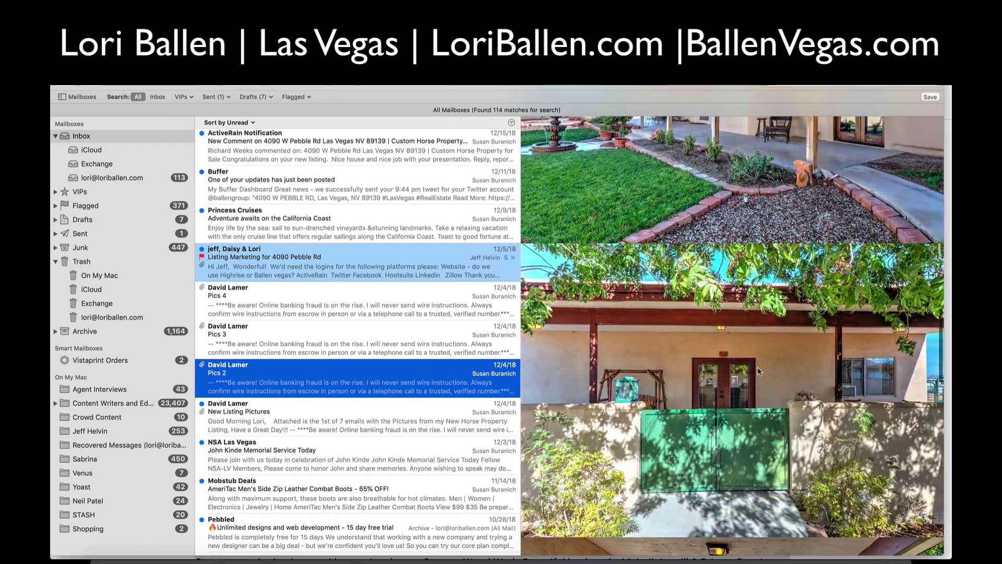
pyautogui.scroll(-15, 757, 368)
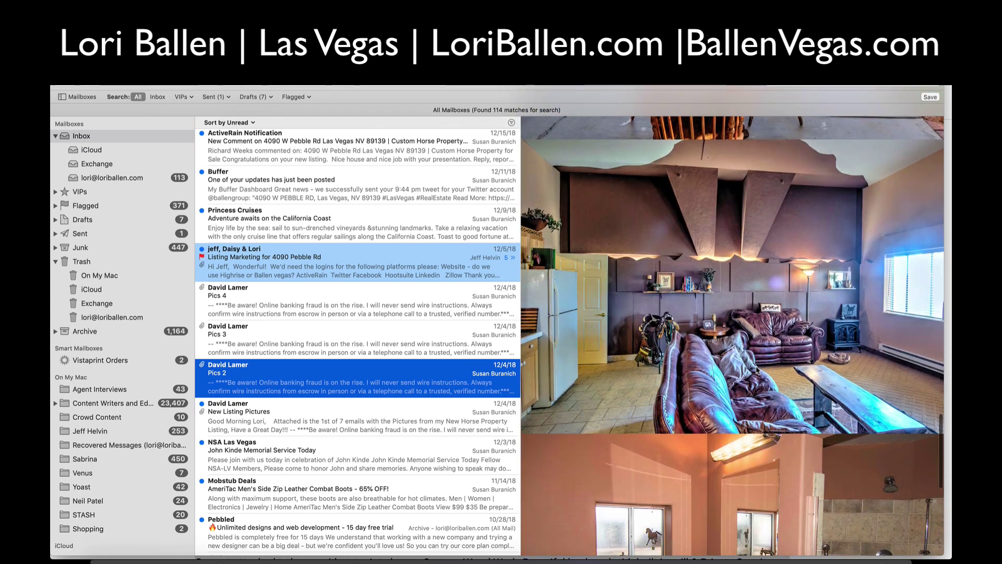
pyautogui.scroll(2, 758, 371)
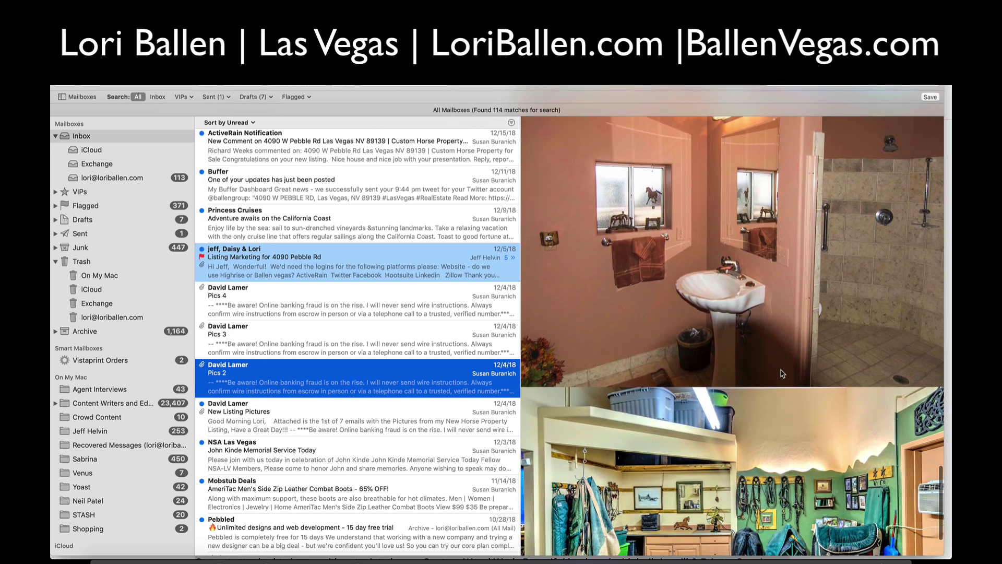
pyautogui.scroll(-2, 774, 371)
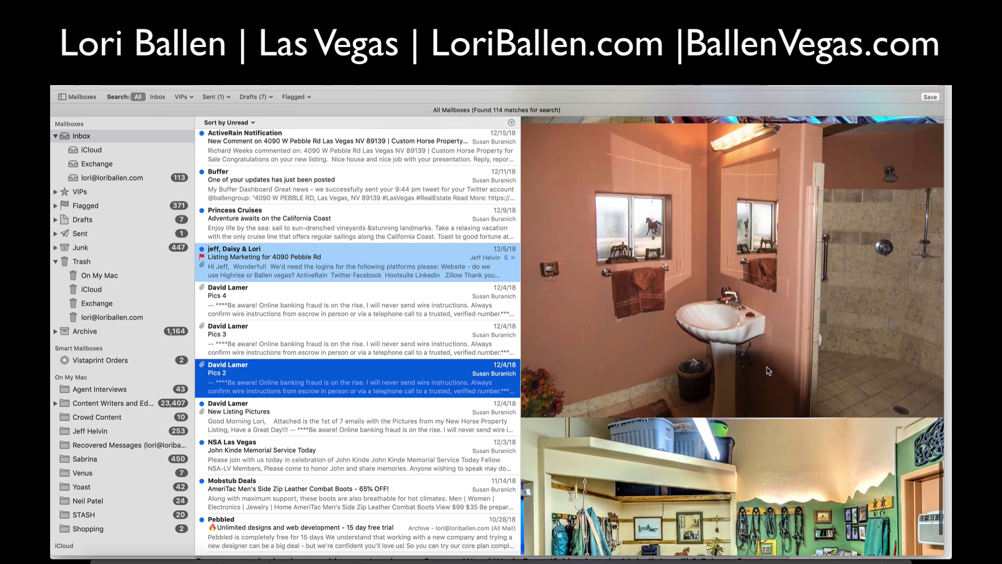
pyautogui.scroll(1, 716, 366)
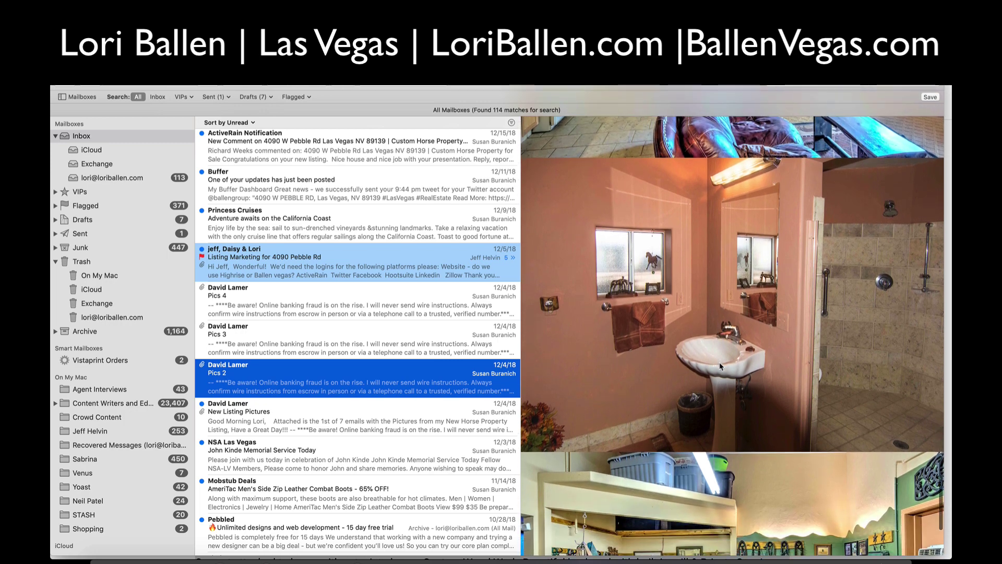
pyautogui.scroll(1, 769, 373)
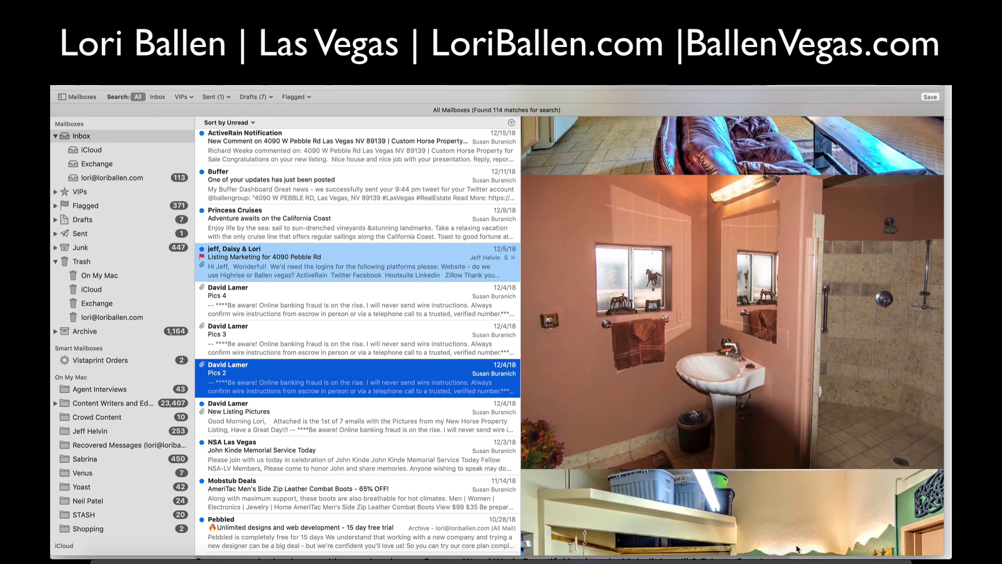
pyautogui.press('super+shift+4')
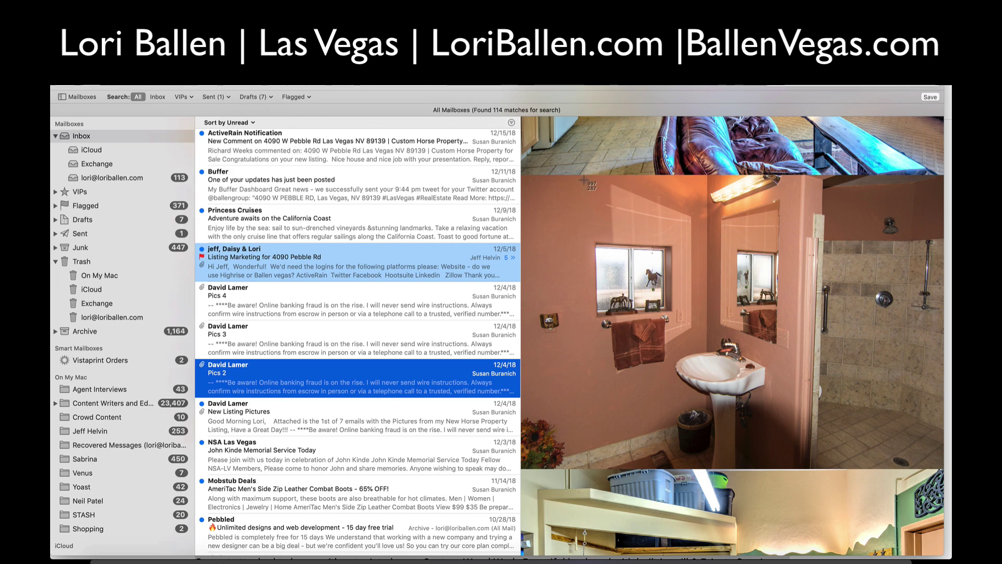
pyautogui.moveTo(570, 178); pyautogui.dragTo(941, 466)
pyautogui.scroll(-10, 731, 339)
# - Open Pics 3 and screenshot the photo of the horse in its covered stall
pyautogui.click(322, 351)
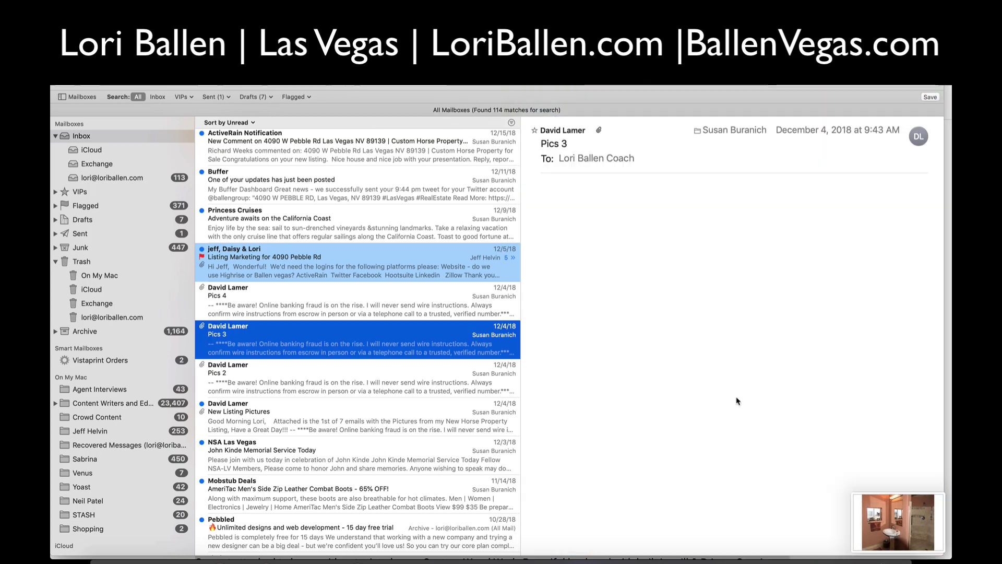
pyautogui.scroll(-15, 753, 459)
pyautogui.scroll(-15, 753, 458)
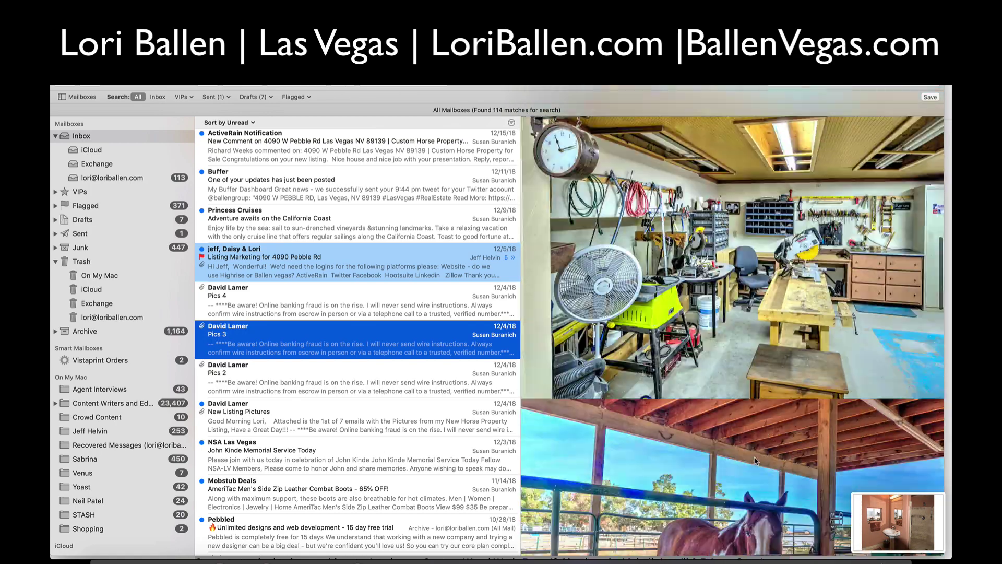
pyautogui.scroll(3, 757, 460)
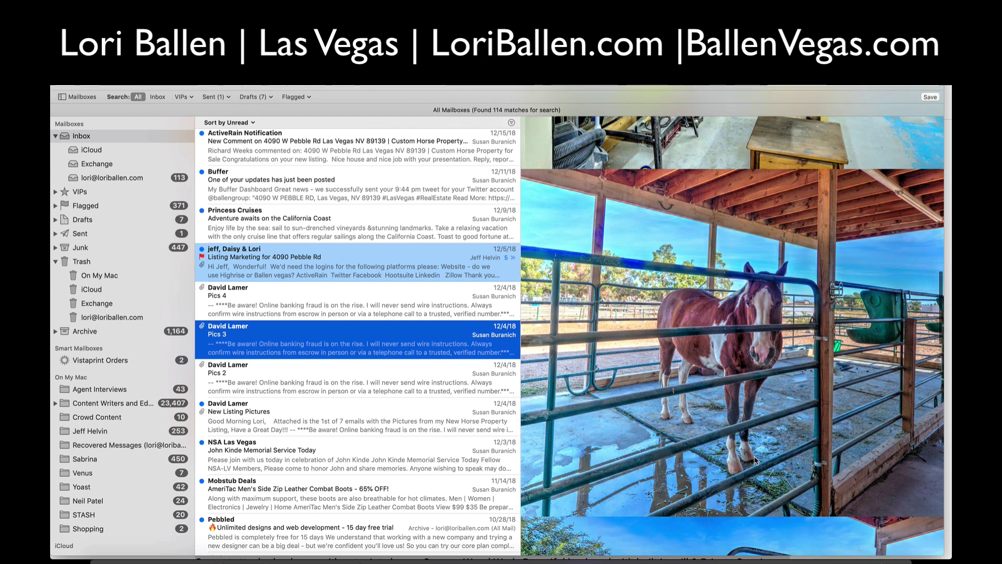
pyautogui.press('super+shift+4')
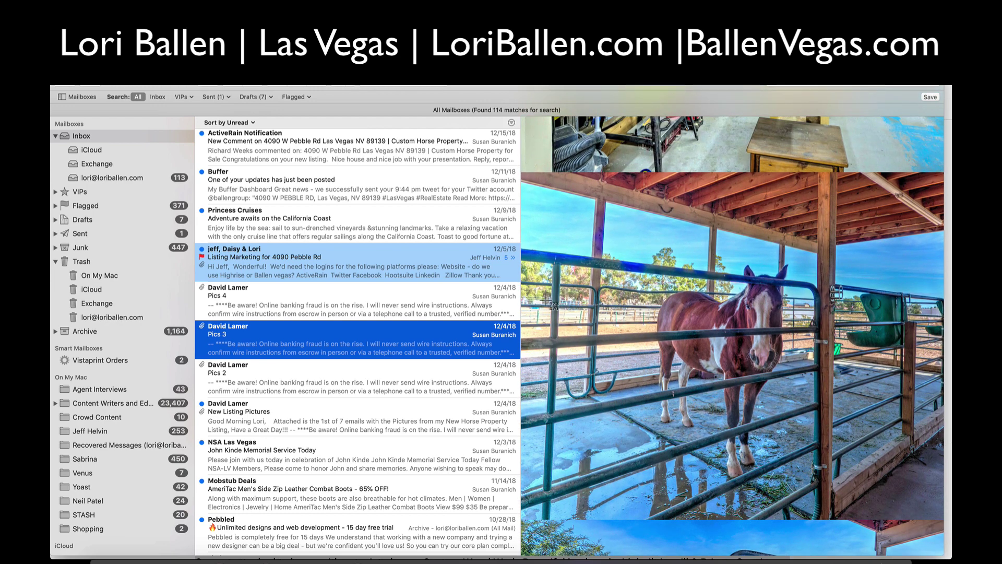
pyautogui.moveTo(593, 174); pyautogui.dragTo(841, 520)
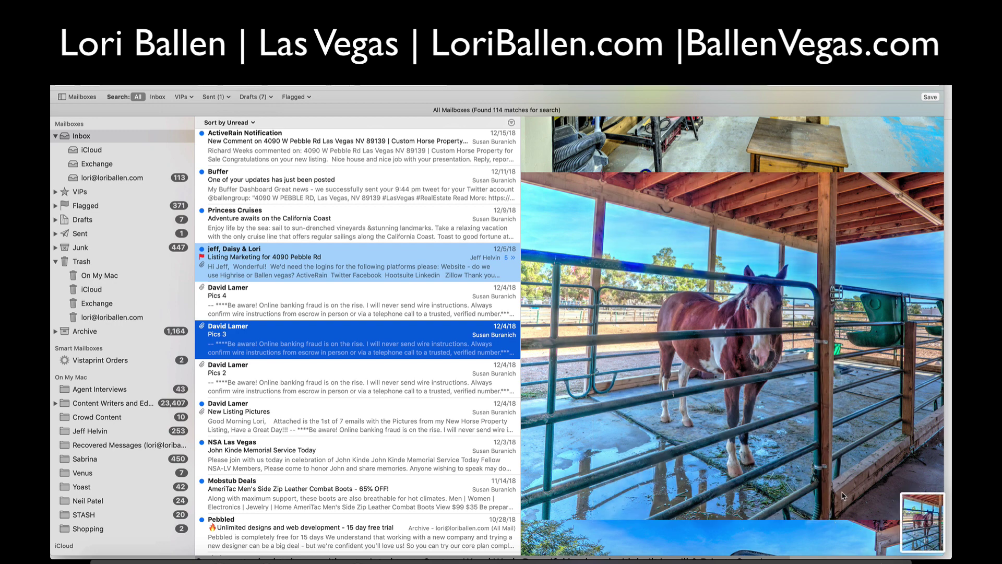
pyautogui.scroll(-15, 843, 495)
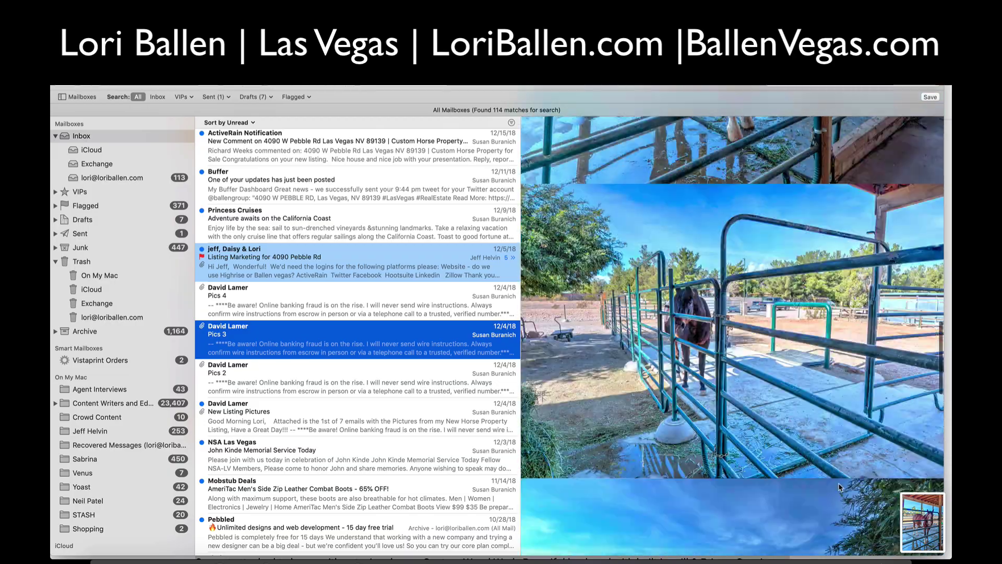
pyautogui.scroll(-20, 840, 487)
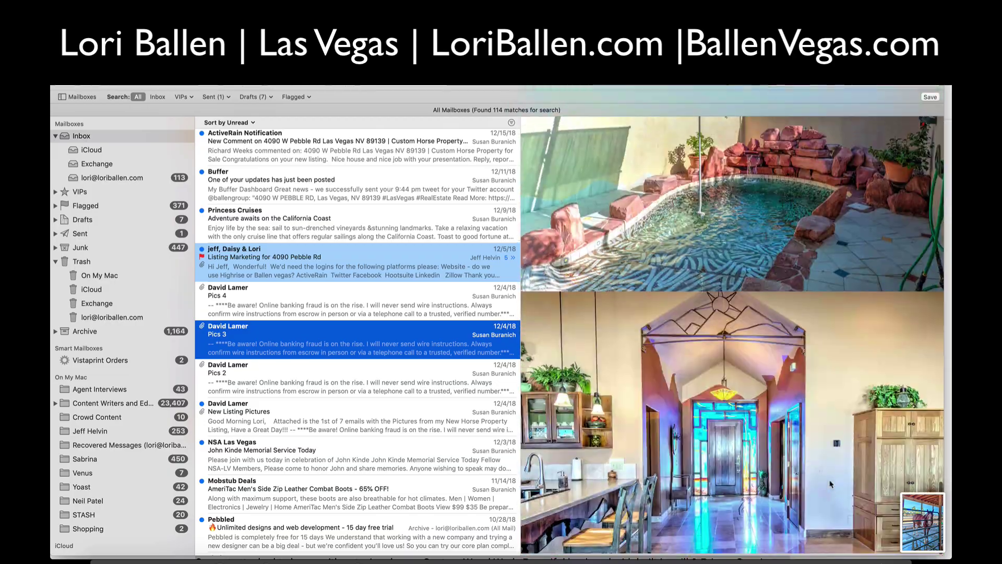
pyautogui.scroll(-20, 830, 484)
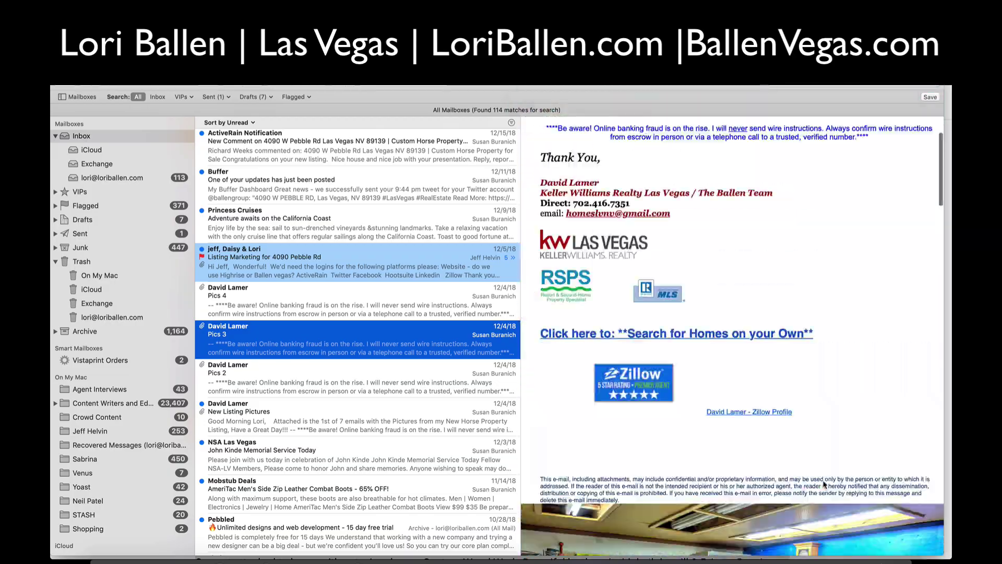
pyautogui.scroll(5, 824, 485)
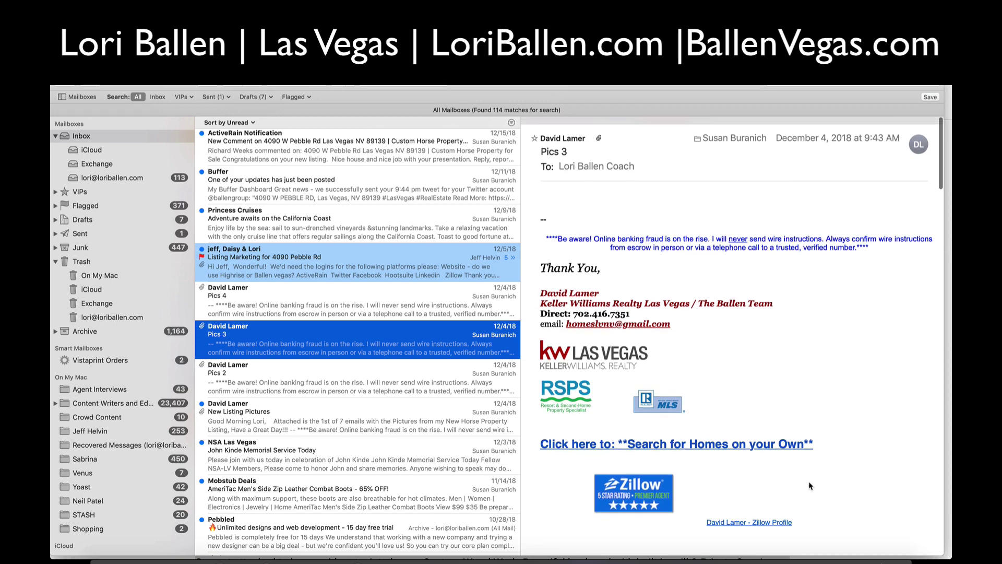
# - Open Pics 4 and screenshot its living-room photo
pyautogui.click(236, 298)
pyautogui.scroll(-5, 685, 416)
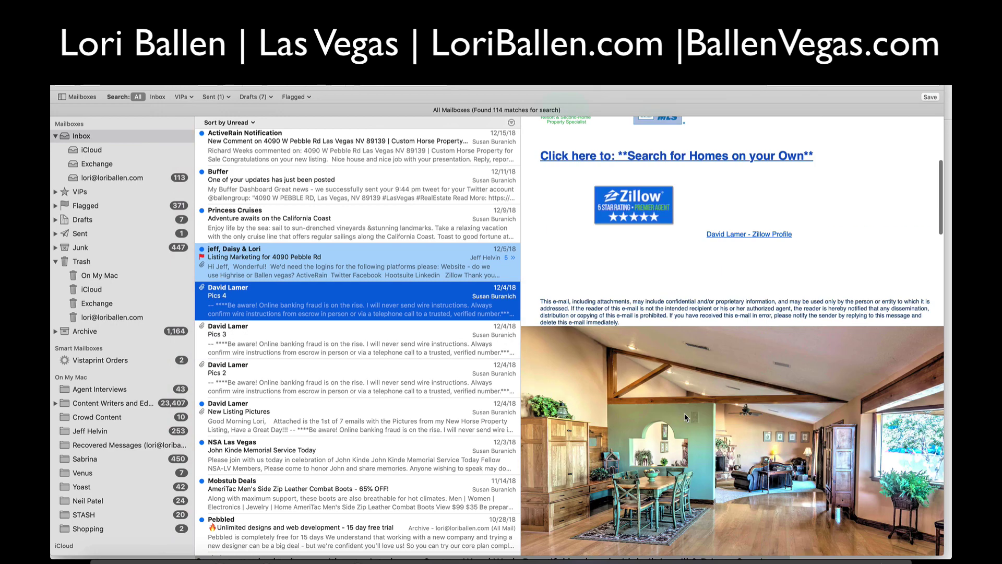
pyautogui.scroll(-15, 684, 412)
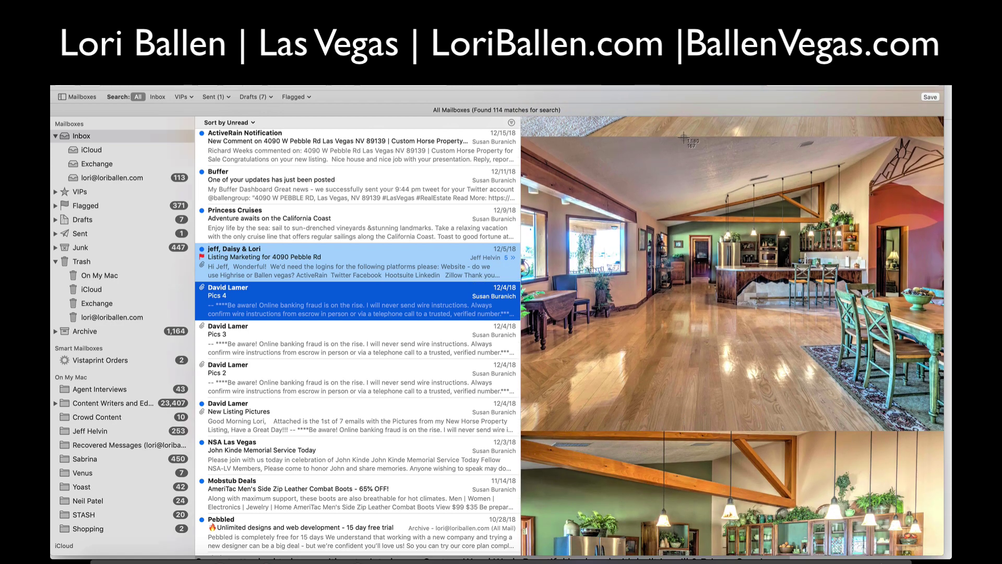
pyautogui.moveTo(683, 137); pyautogui.dragTo(884, 432)
# - Capture the Pics 4 bedroom photo as a screenshot
pyautogui.scroll(-10, 885, 432)
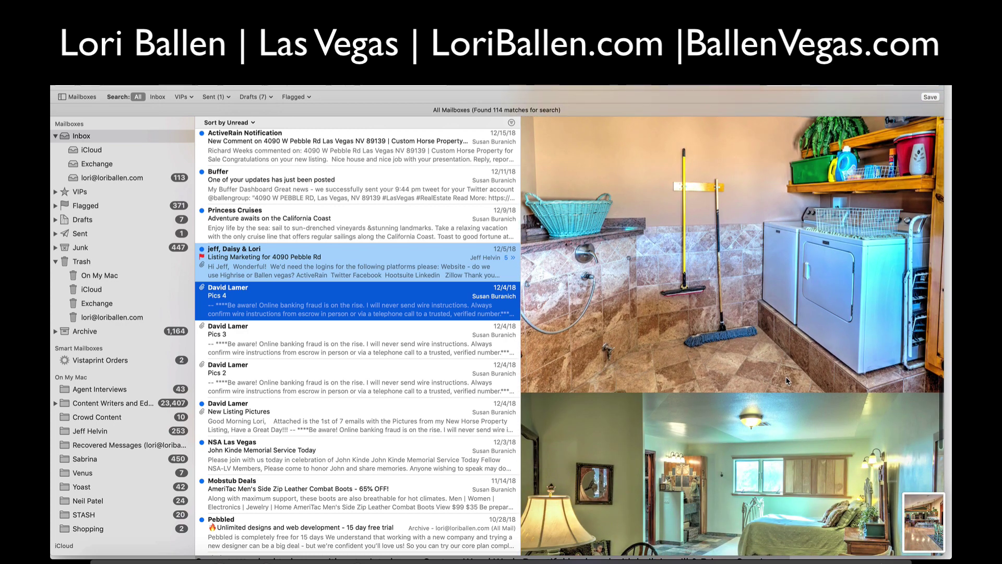
pyautogui.scroll(-10, 786, 380)
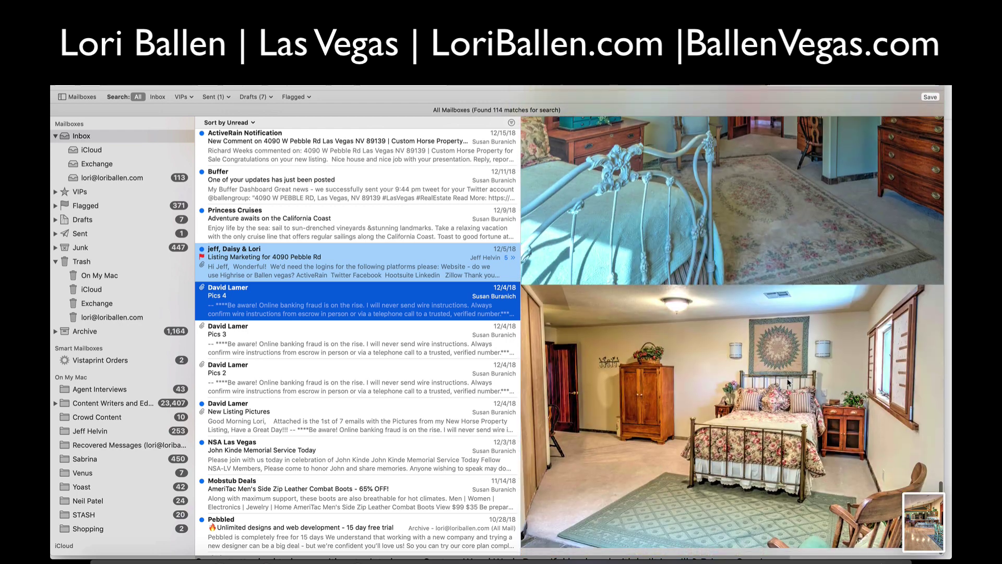
pyautogui.scroll(1, 788, 382)
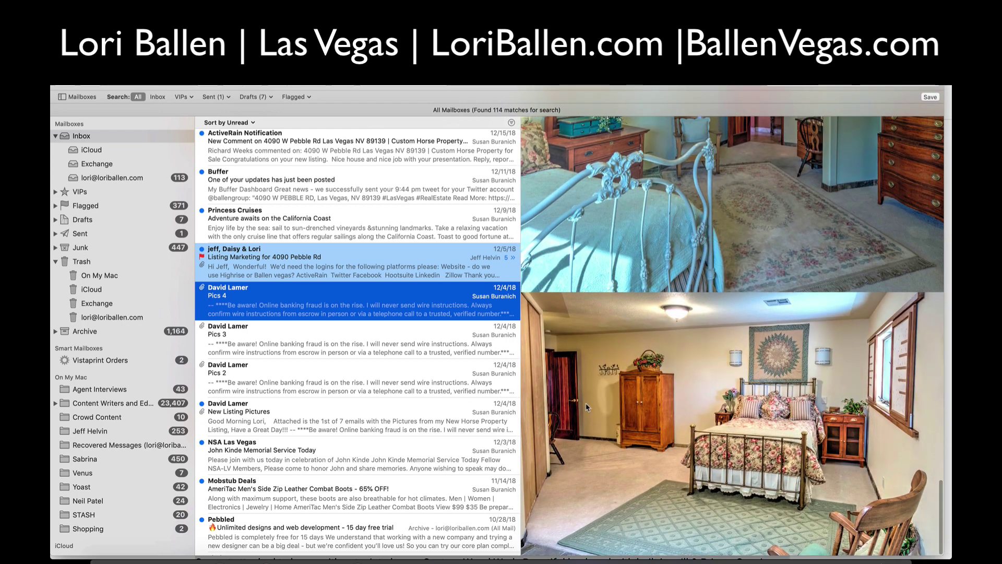
pyautogui.press('super+shift+4')
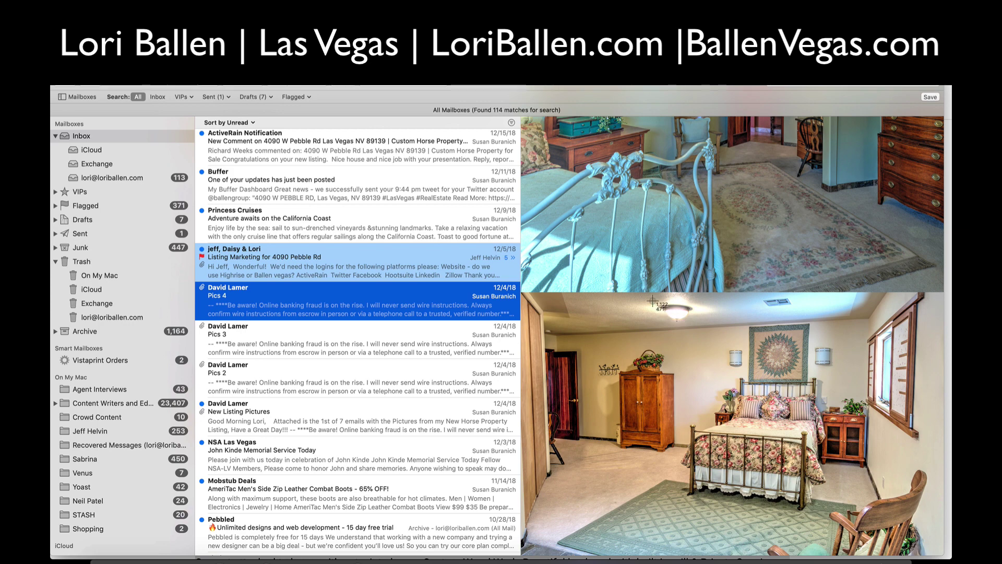
pyautogui.moveTo(681, 309); pyautogui.dragTo(845, 555)
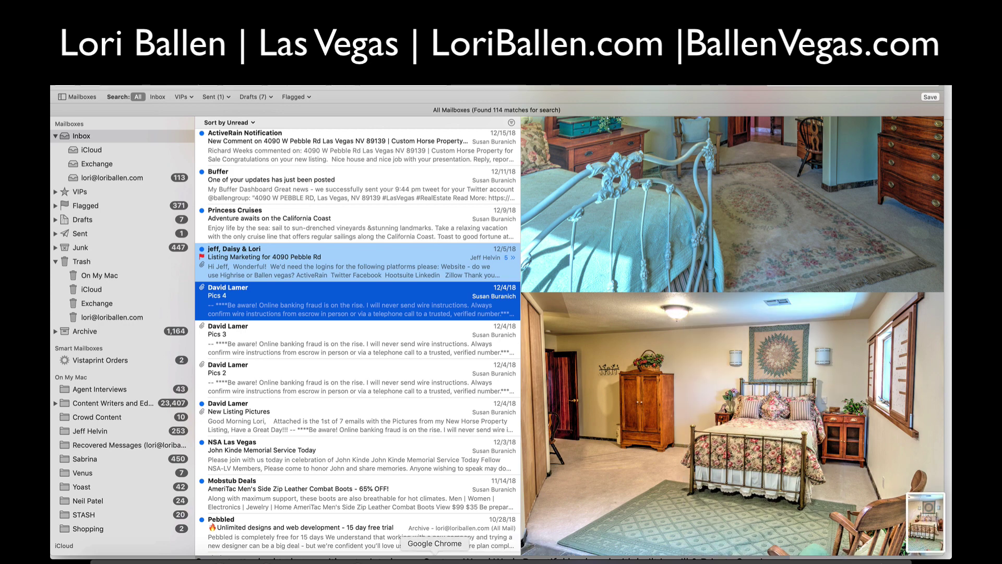
pyautogui.click(434, 557)
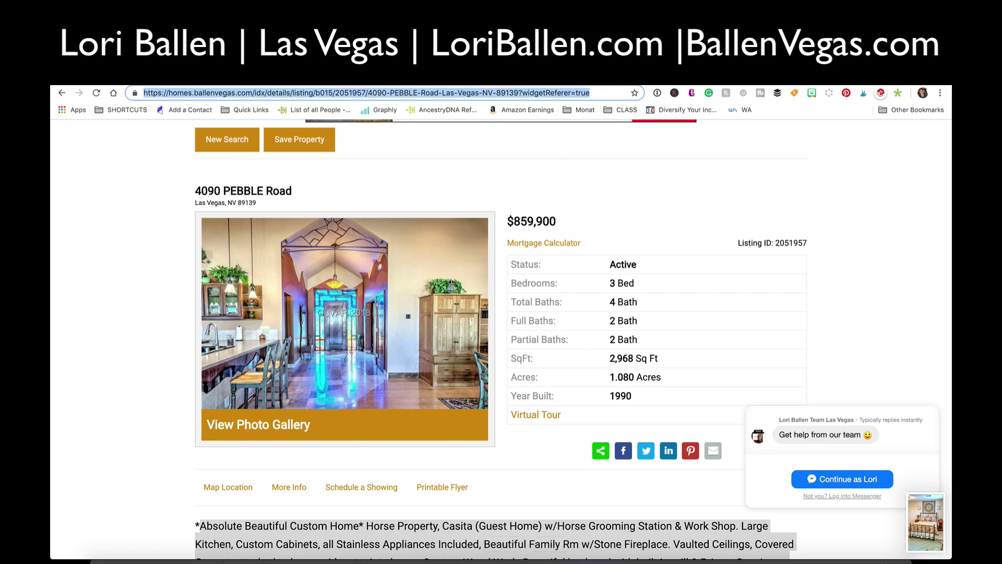
# - Upload four listing screenshots (stall, bathroom, living room, bedroom) into the carousel pin
pyautogui.hotkey('ctrl', 'Tab')
pyautogui.click(409, 296)
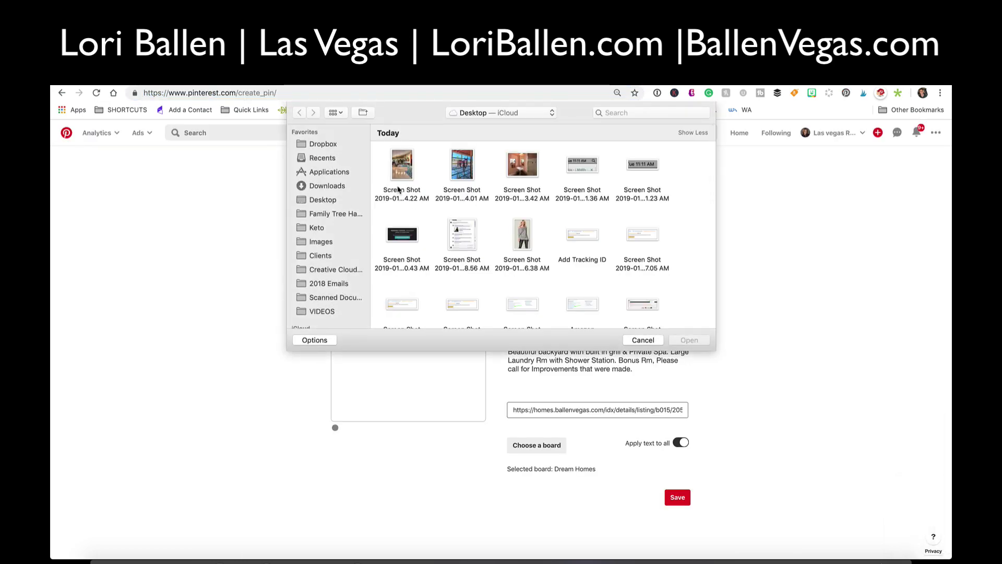
pyautogui.click(461, 166)
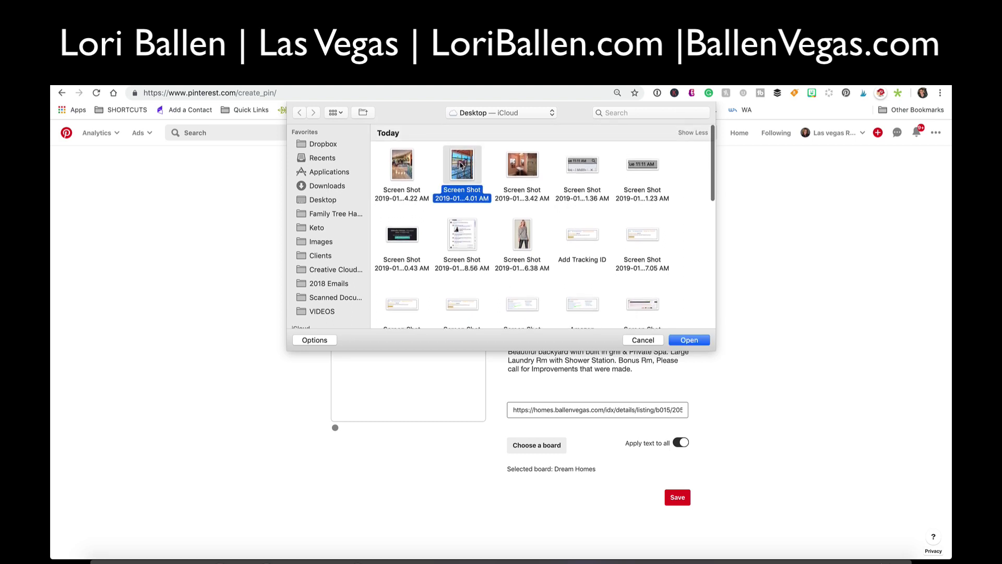
pyautogui.keyDown('super'); pyautogui.click(522, 167); pyautogui.keyUp('super')
pyautogui.keyDown('super'); pyautogui.click(402, 167); pyautogui.keyUp('super')
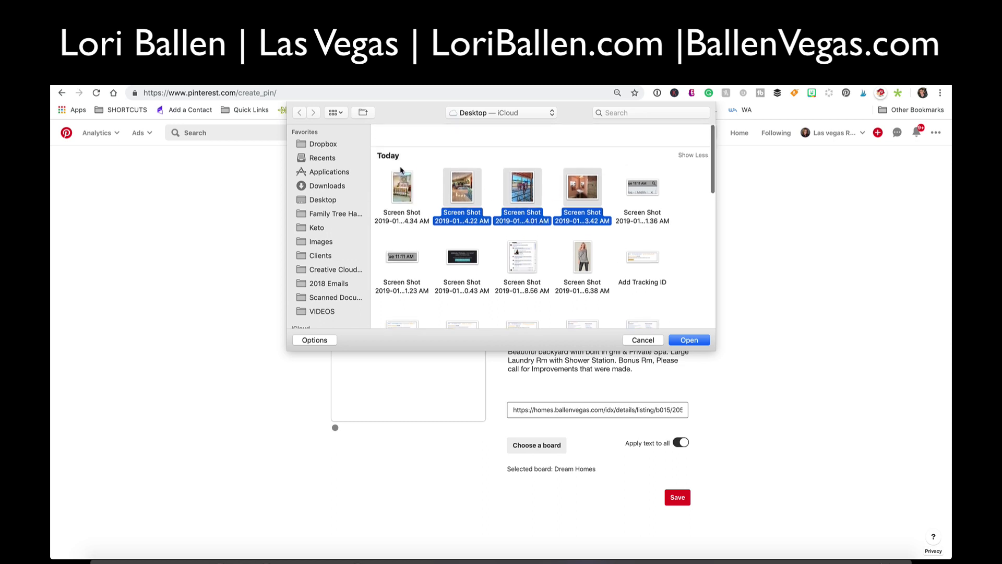
pyautogui.keyDown('super'); pyautogui.click(402, 167); pyautogui.keyUp('super')
pyautogui.click(689, 340)
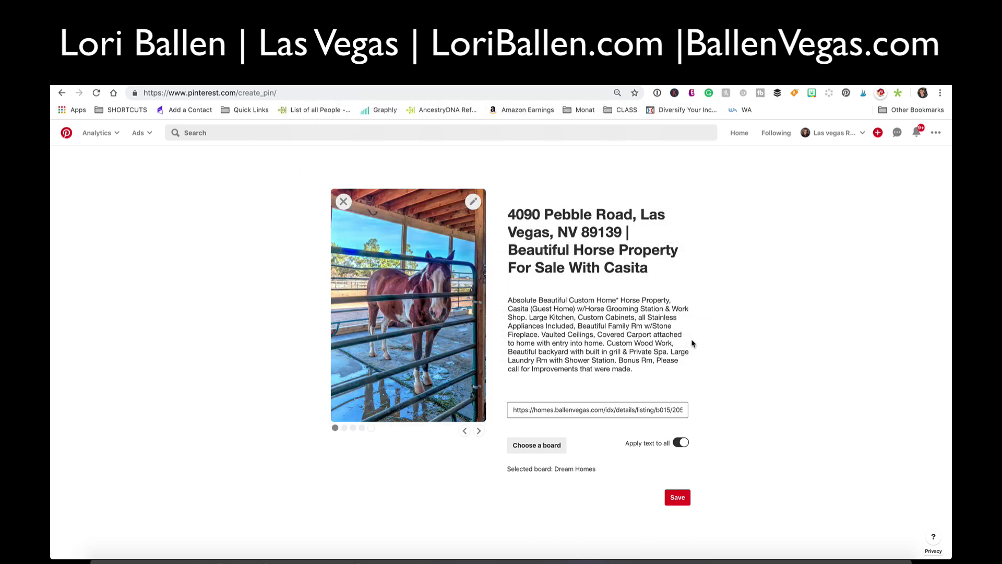
# - Step through the carousel to the empty fifth slot and open its file picker
pyautogui.click(478, 431)
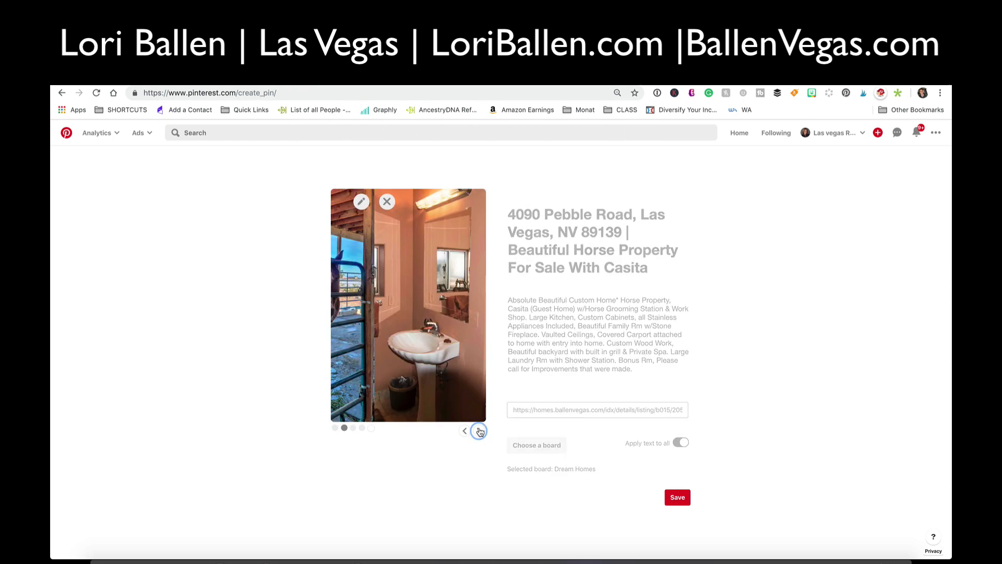
pyautogui.click(479, 432)
pyautogui.click(478, 431)
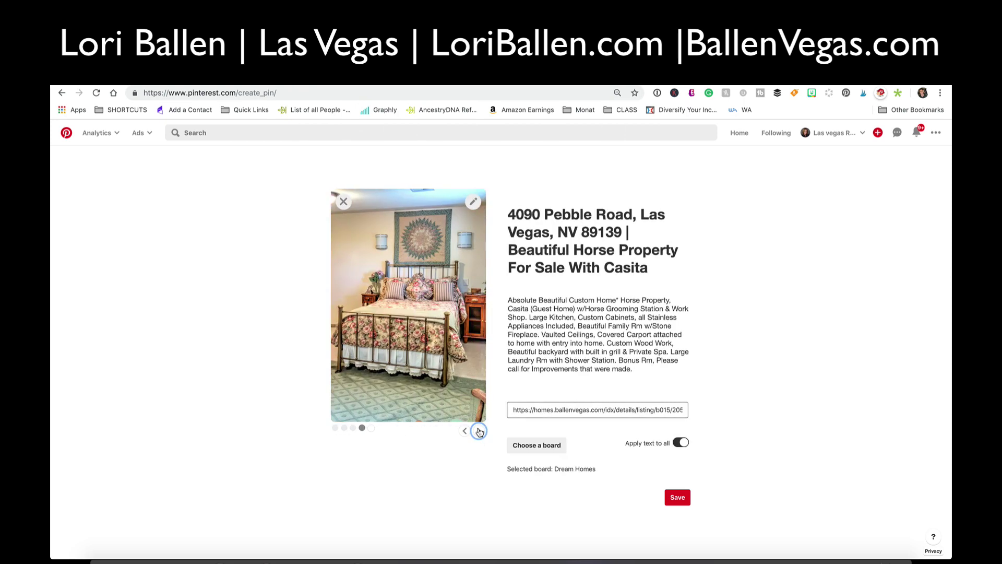
pyautogui.click(479, 431)
pyautogui.click(406, 313)
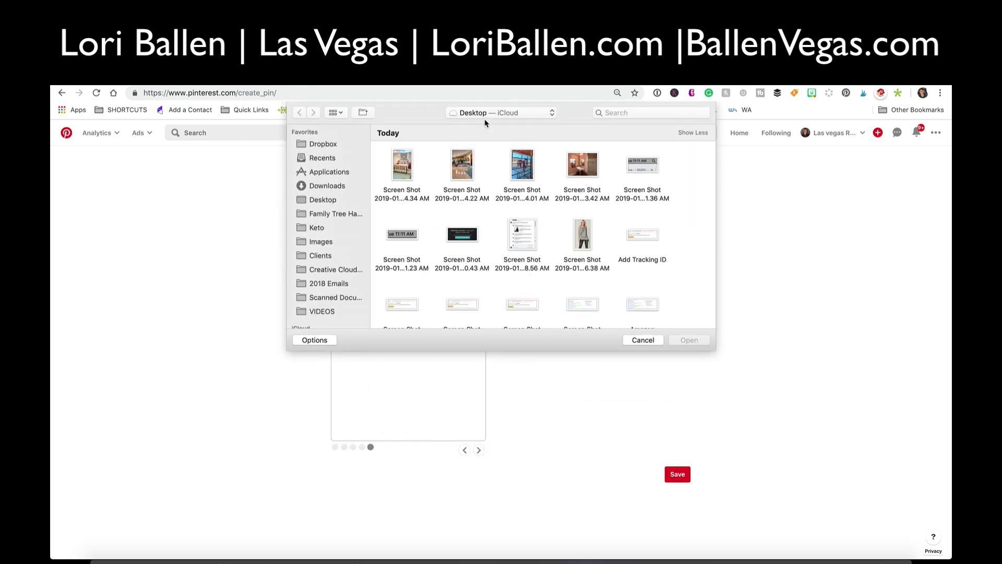
# - Search the Images folder for 'sign' and load LB-SIGN-PANEL-1.png into the fifth slot
pyautogui.click(638, 112)
pyautogui.write('lori ball')
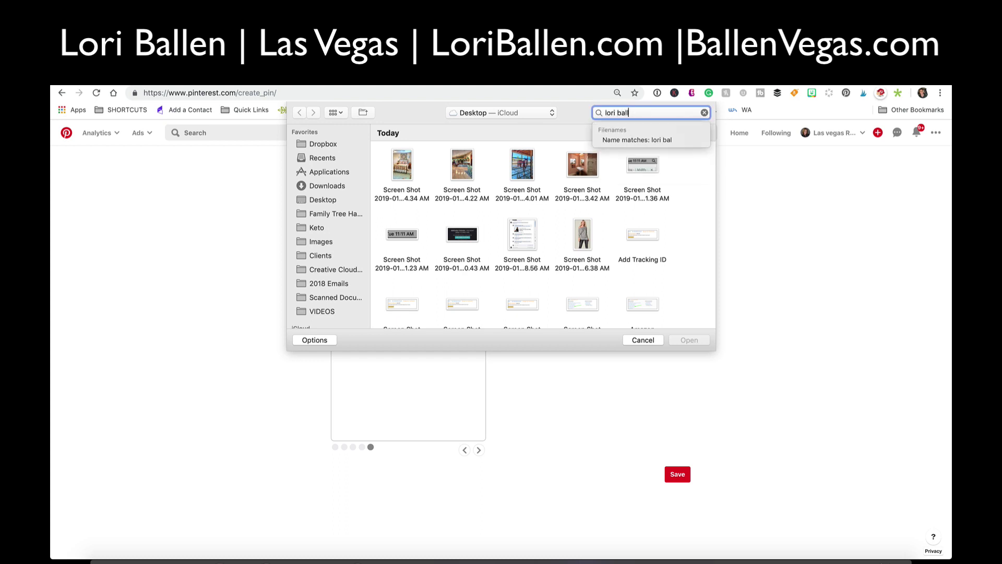
pyautogui.write('en sign')
pyautogui.press('Return')
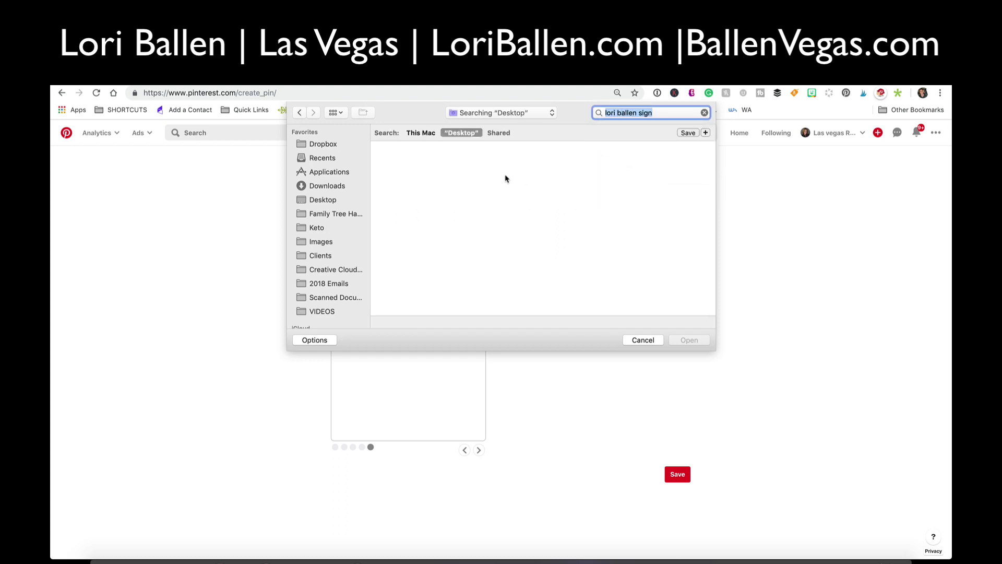
pyautogui.click(330, 242)
pyautogui.write('sign')
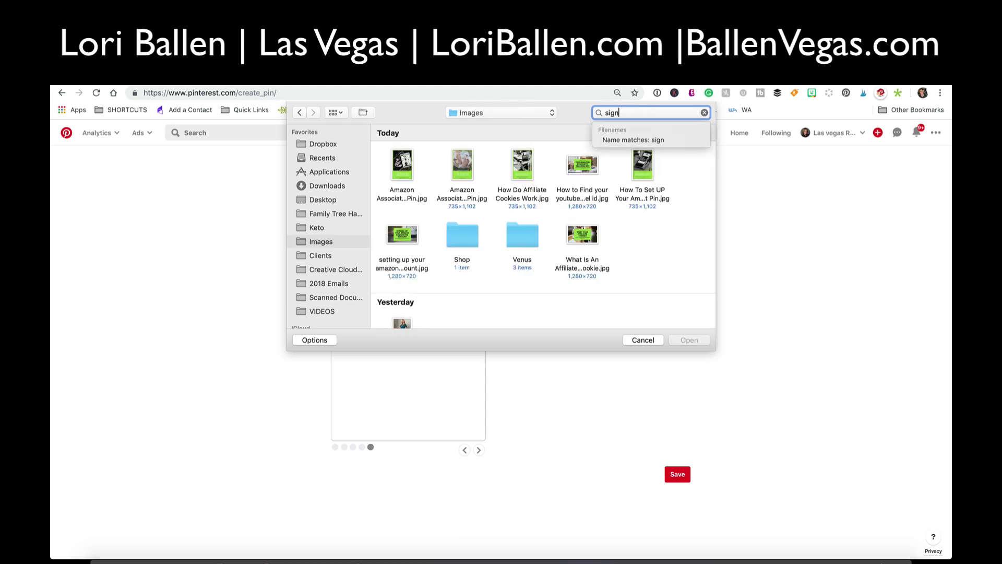
pyautogui.press('Return')
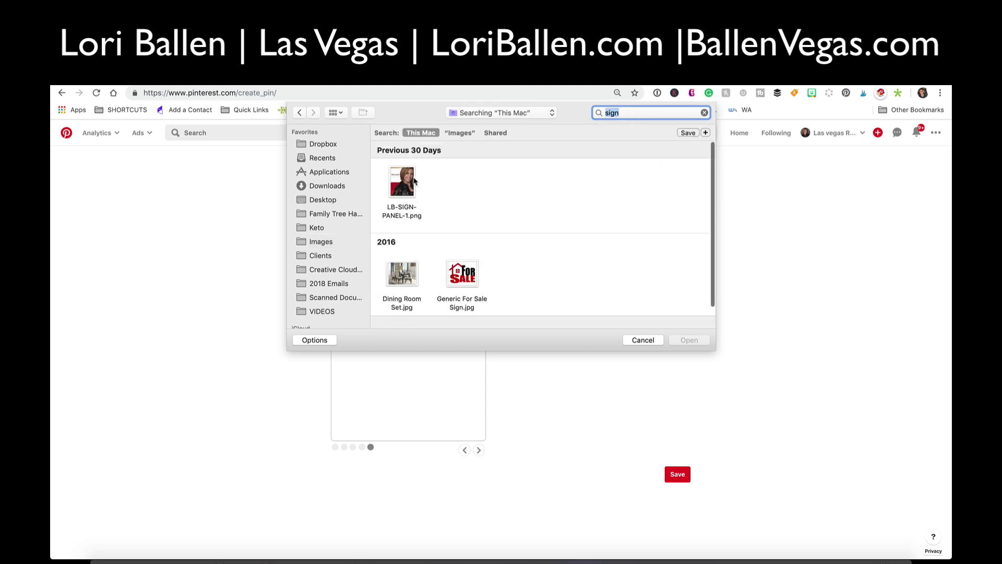
pyautogui.press('Tab')
pyautogui.click(689, 339)
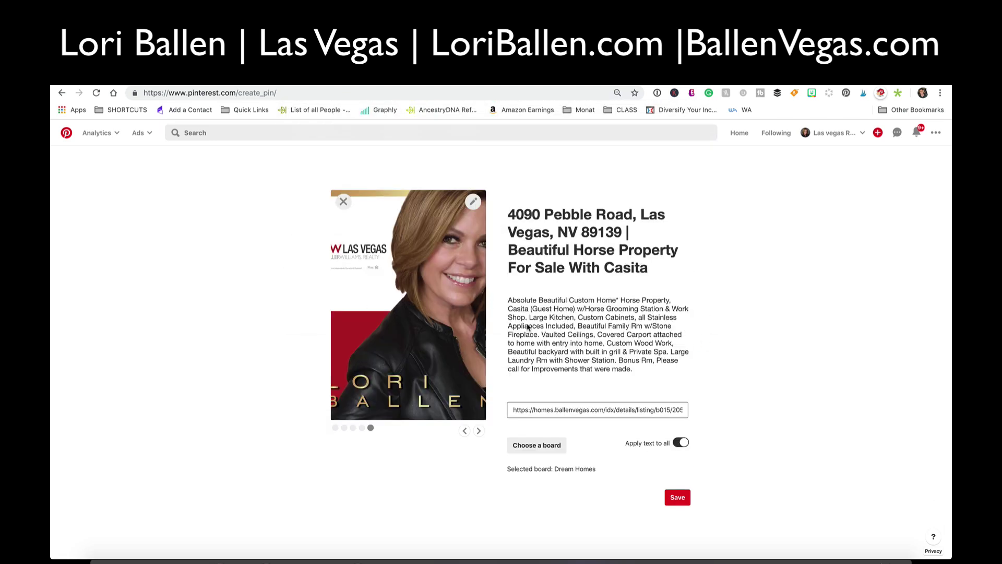
# - Shift the sign image's crop frame to its left edge and keep the crop
pyautogui.click(474, 202)
pyautogui.moveTo(449, 305); pyautogui.dragTo(420, 304)
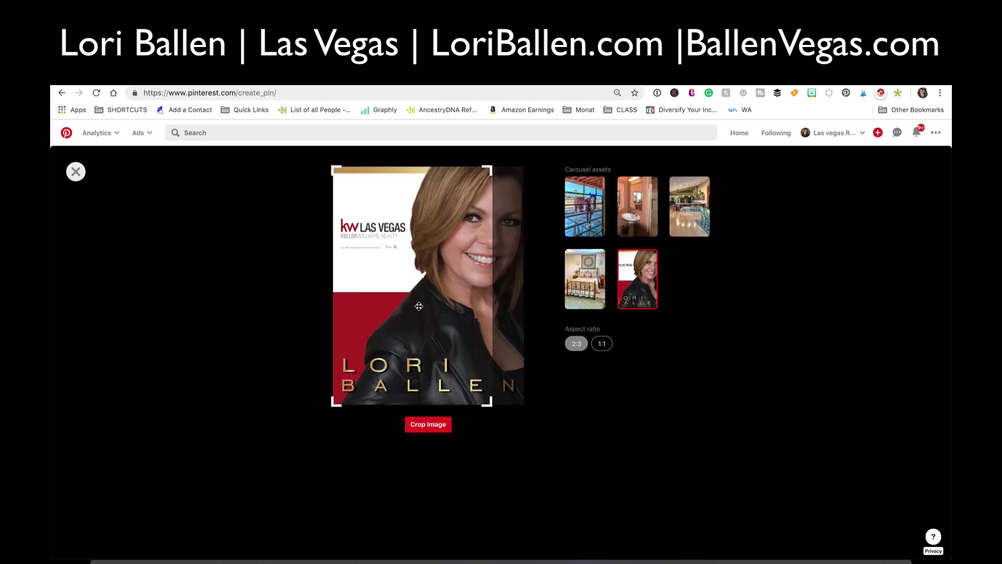
pyautogui.moveTo(492, 407)
pyautogui.mouseDown()
pyautogui.moveTo(530, 413)
pyautogui.moveTo(495, 416)
pyautogui.moveTo(537, 416)
pyautogui.moveTo(478, 412)
pyautogui.mouseUp()
pyautogui.click(76, 173)
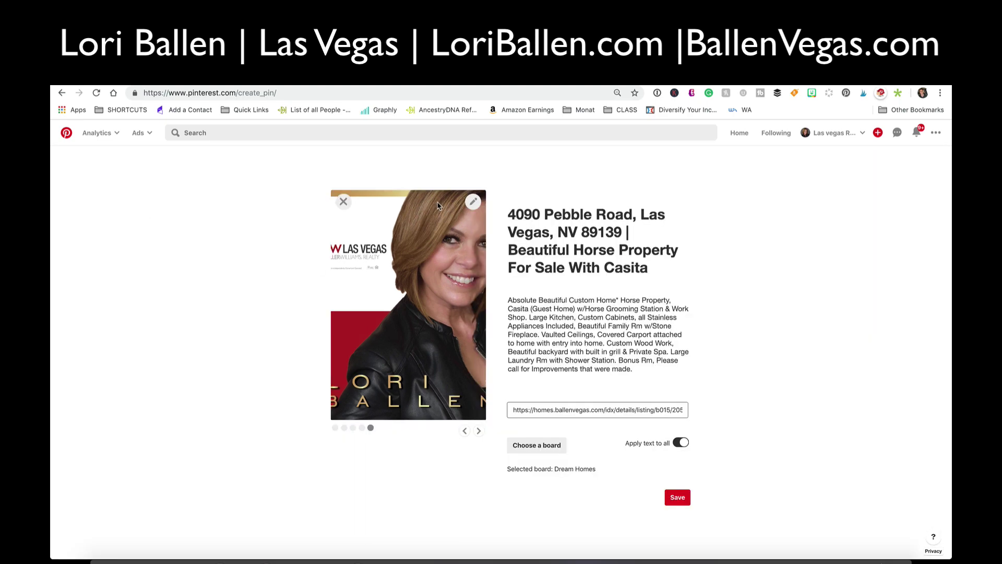
# - Choose to replace the sign image and search the Images folder for the agent's name
pyautogui.click(343, 202)
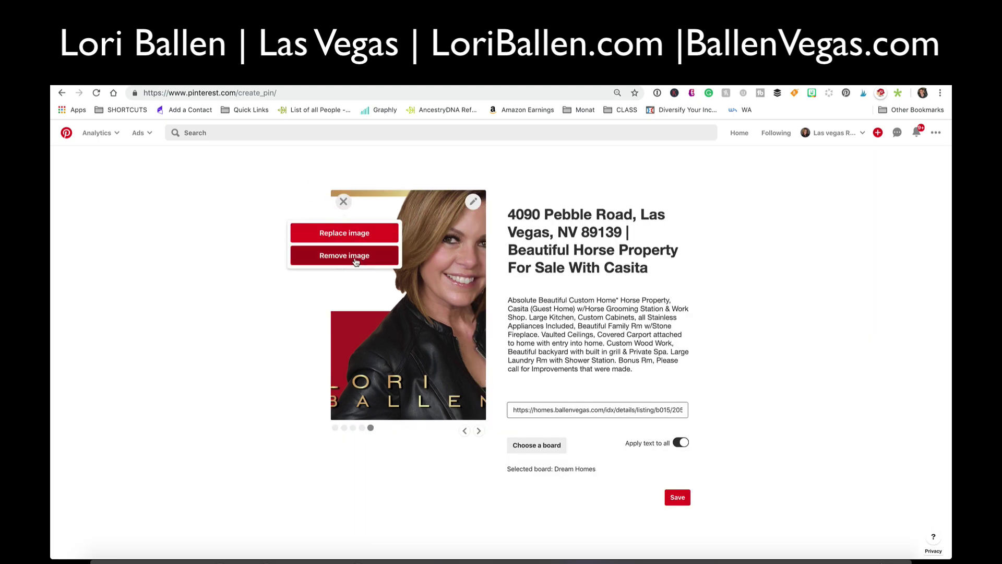
pyautogui.click(358, 236)
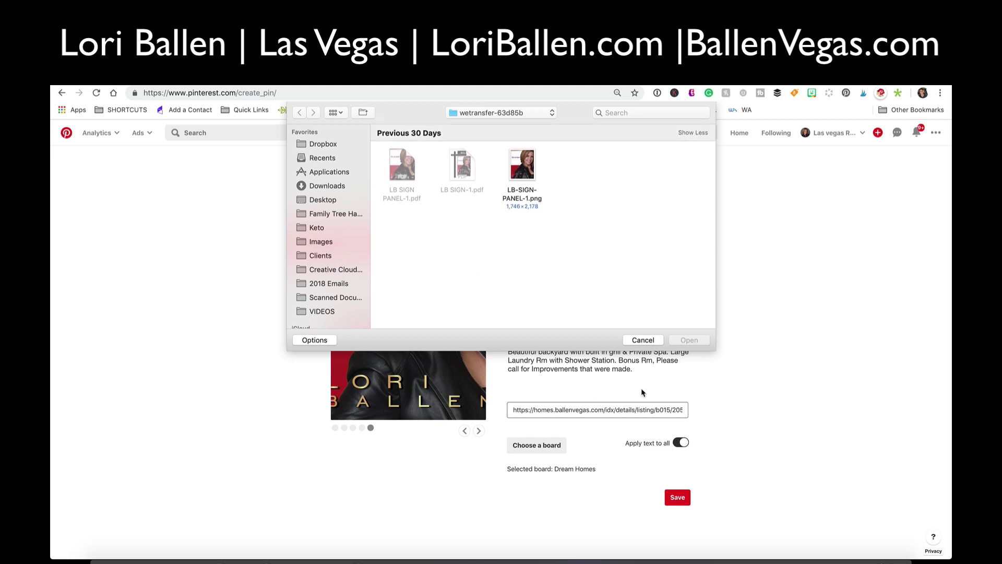
pyautogui.click(454, 107)
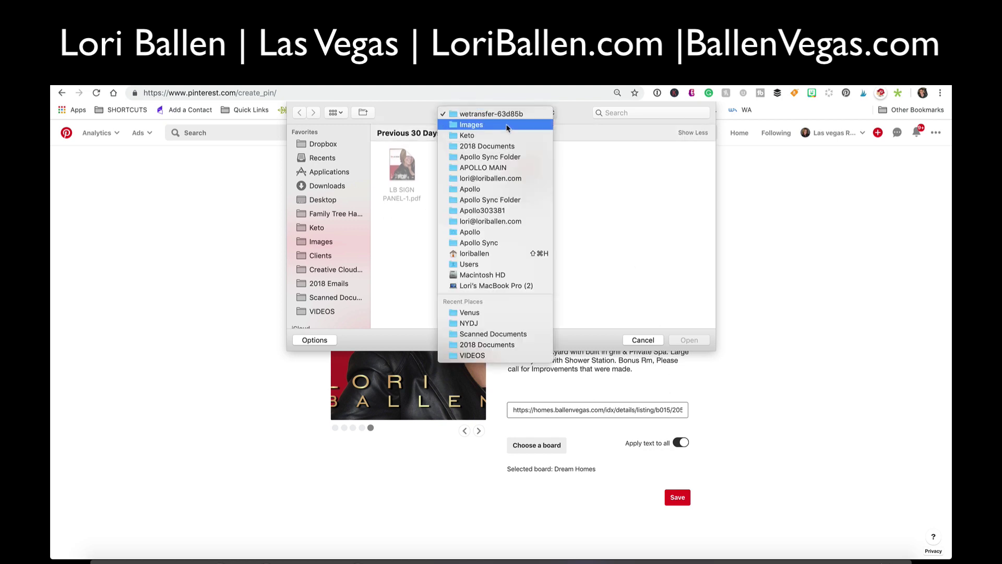
pyautogui.click(478, 136)
pyautogui.click(633, 112)
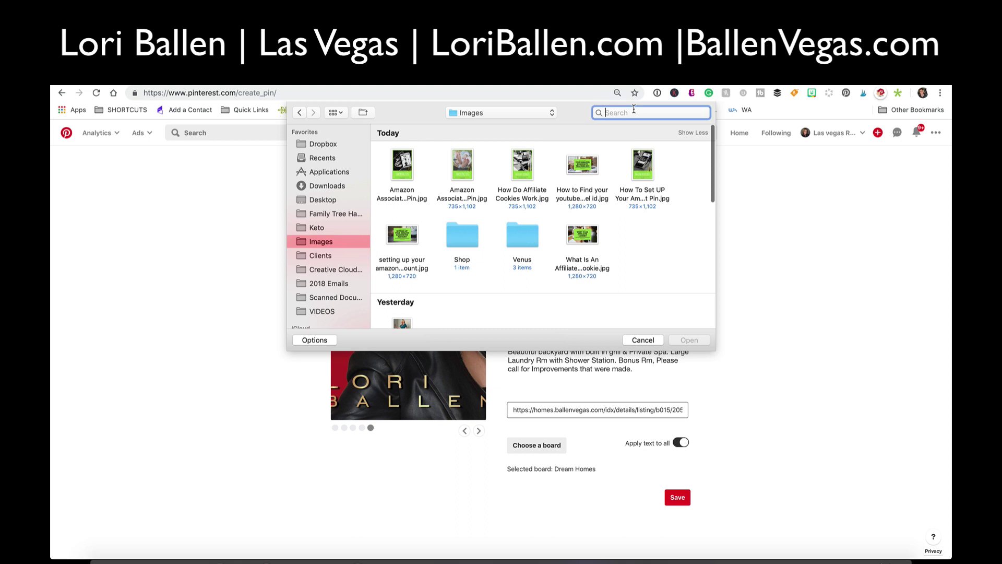
pyautogui.write('lori ballen')
pyautogui.press('Return')
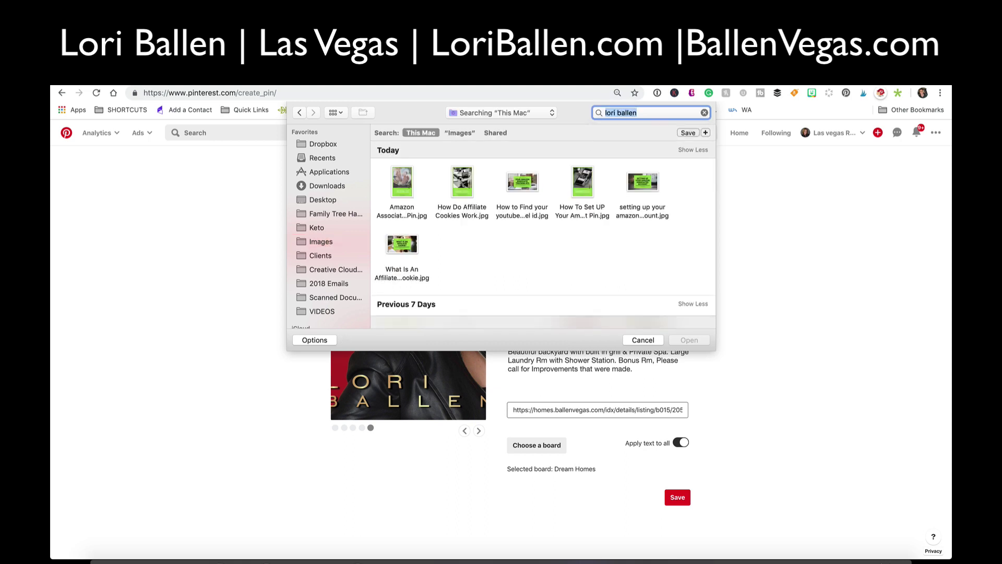
# - Search Images and the whole Mac for 'yard sign', then cancel the file picker
pyautogui.scroll(-3, 535, 228)
pyautogui.scroll(-10, 535, 227)
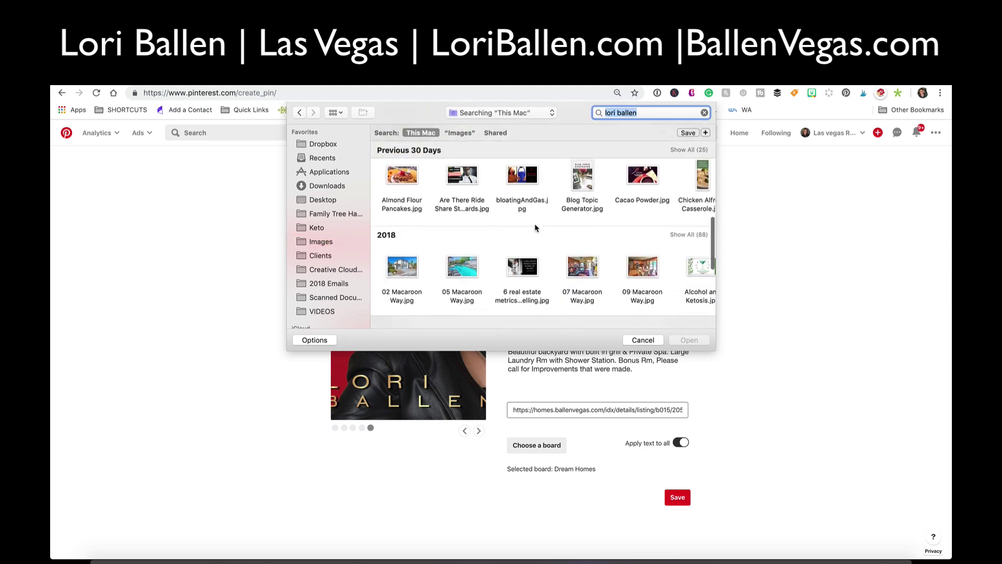
pyautogui.scroll(15, 537, 233)
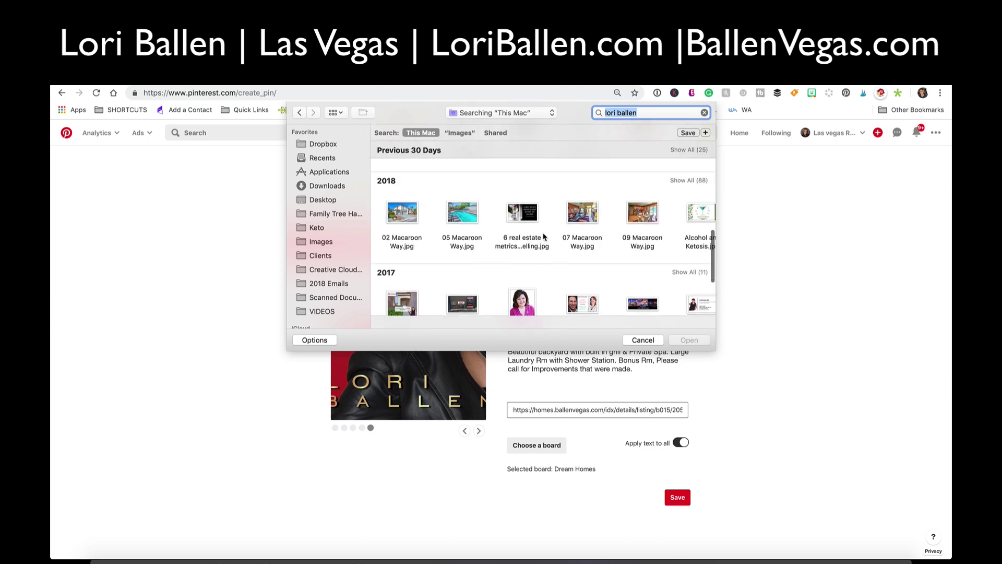
pyautogui.write('yard si')
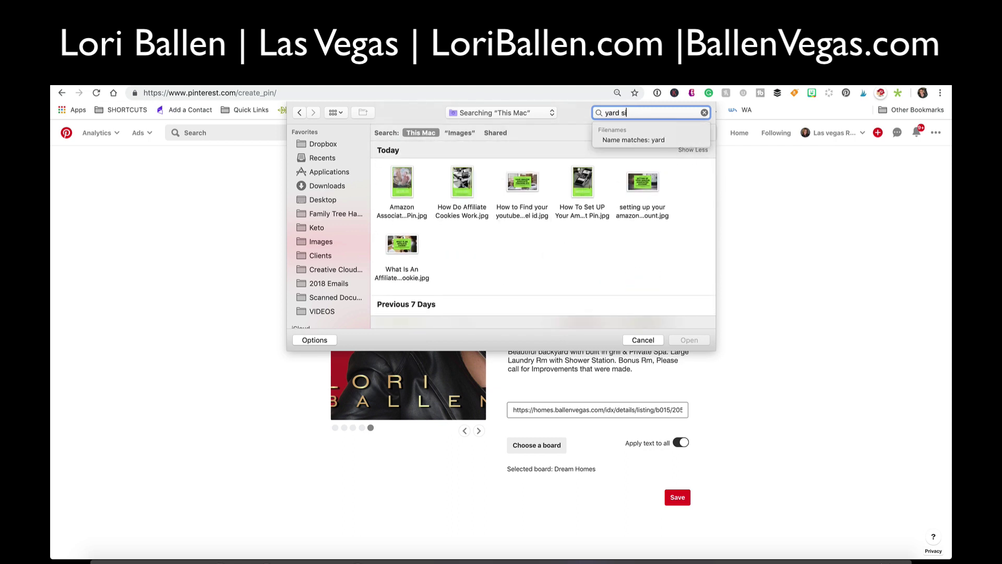
pyautogui.write('gn')
pyautogui.press('Return')
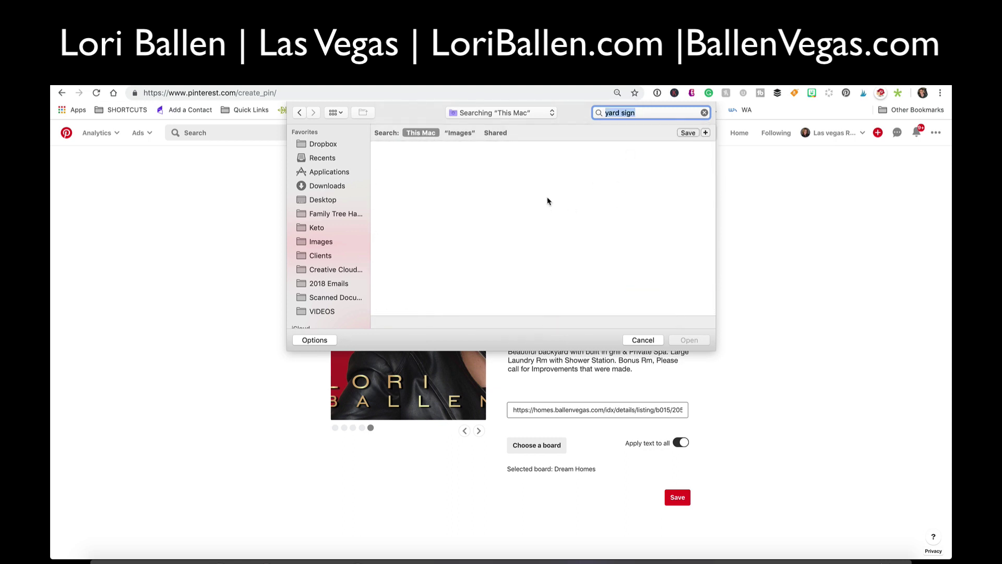
pyautogui.click(460, 132)
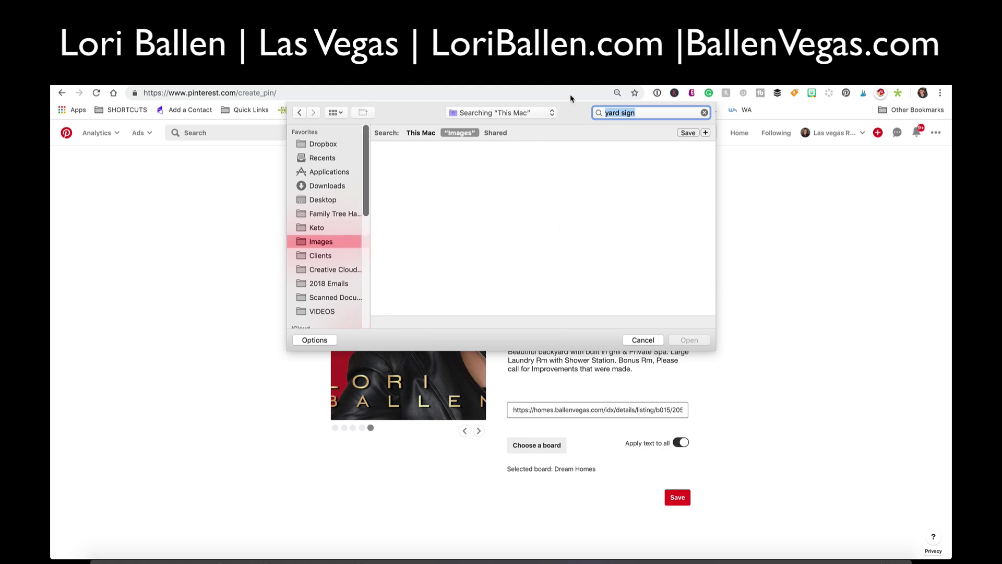
pyautogui.click(509, 114)
pyautogui.click(519, 114)
pyautogui.click(663, 112)
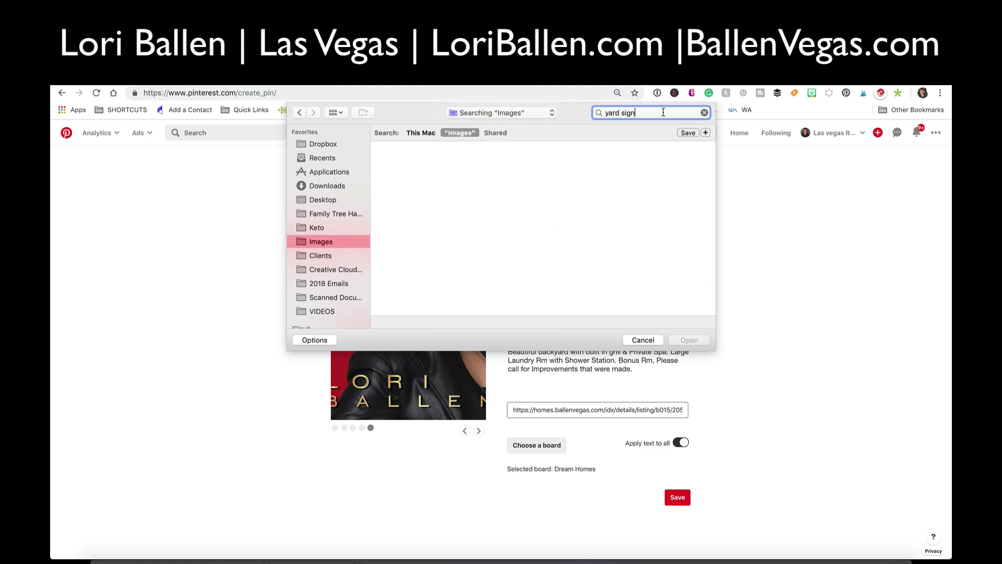
pyautogui.press('super+a')
pyautogui.click(421, 133)
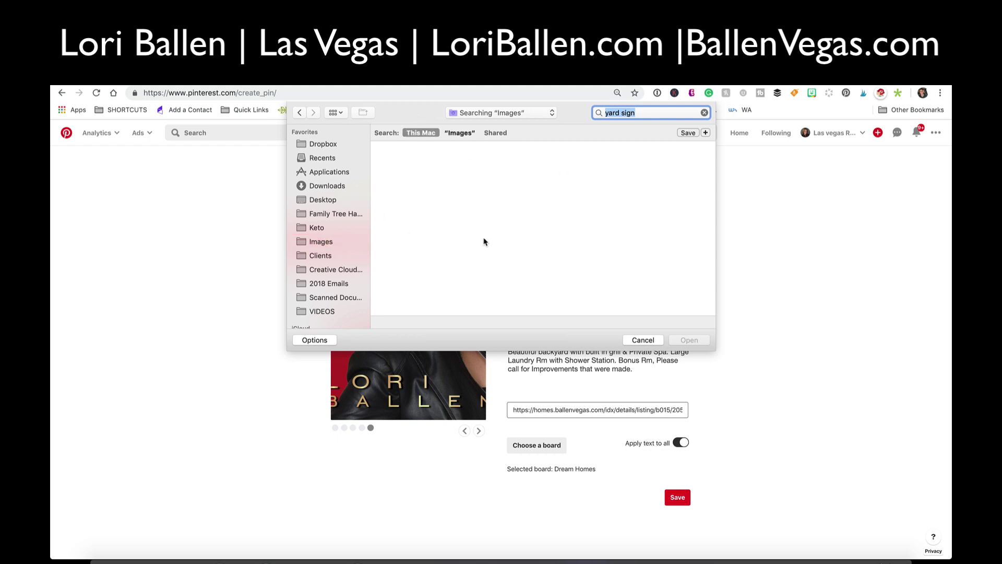
pyautogui.click(643, 339)
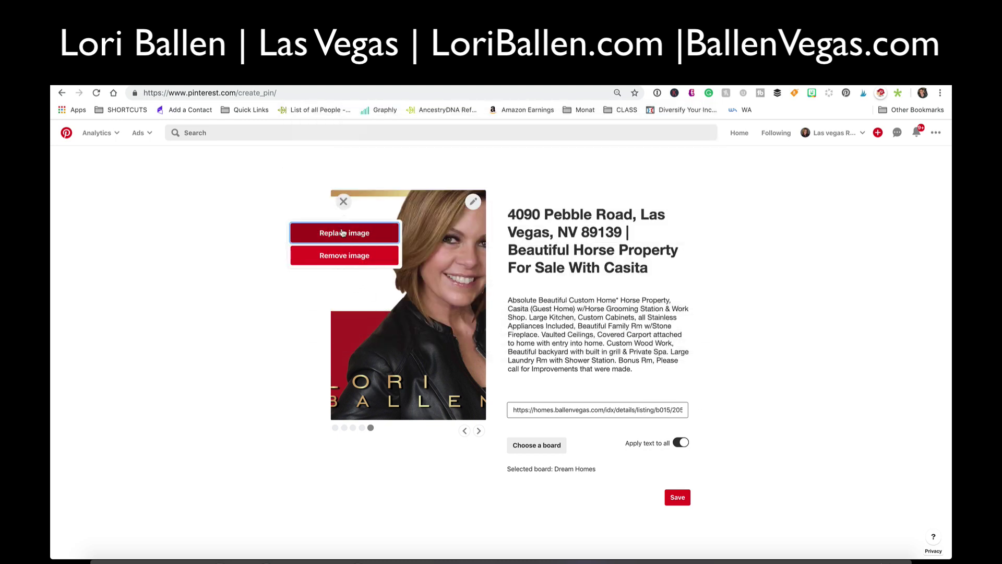
# - Remove the sign image, return to the first slide, and try saving the carousel pin
pyautogui.click(363, 261)
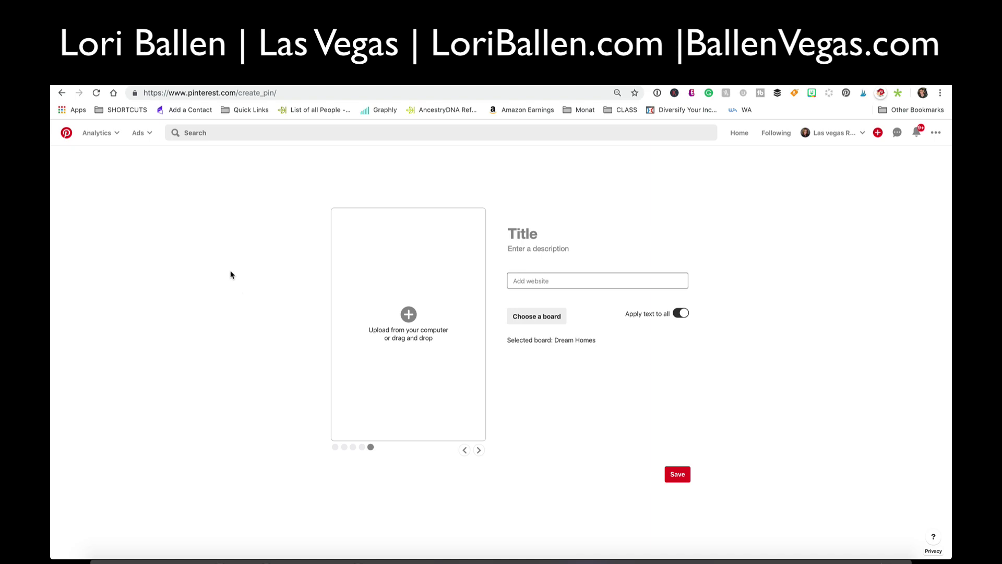
pyautogui.click(362, 447)
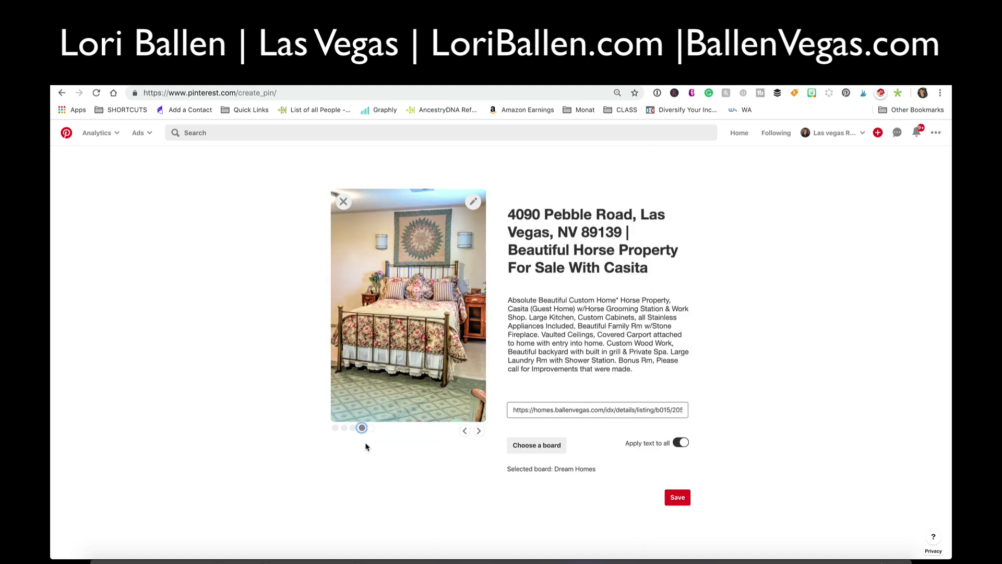
pyautogui.click(335, 428)
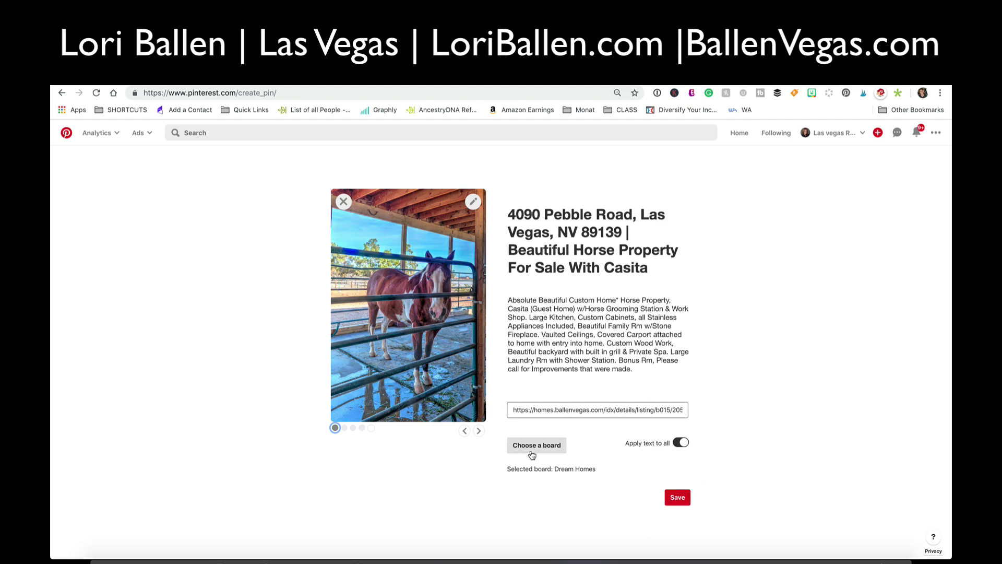
pyautogui.click(686, 502)
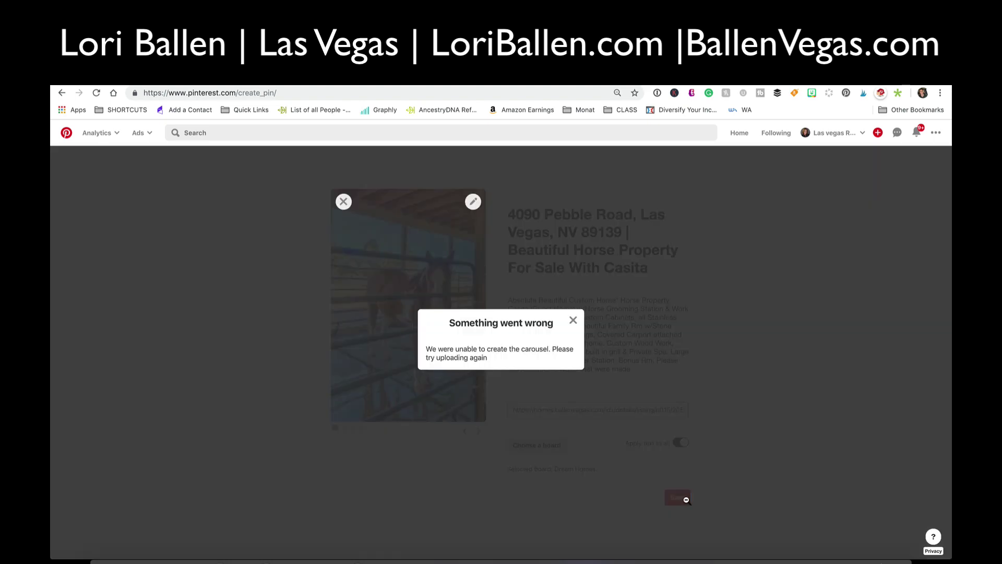
# - Dismiss the carousel creation error and retry publishing the pin twice
pyautogui.click(573, 319)
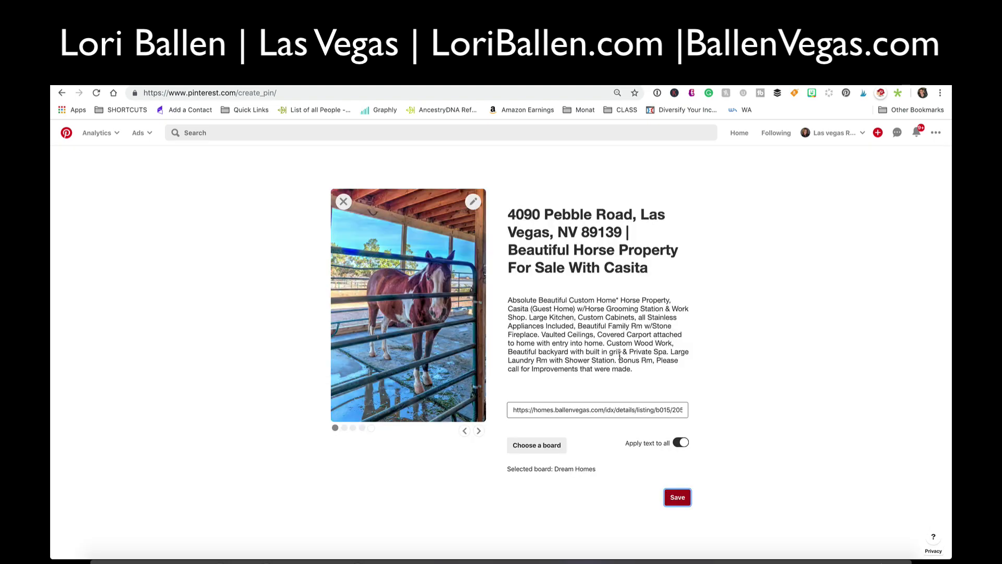
pyautogui.click(679, 499)
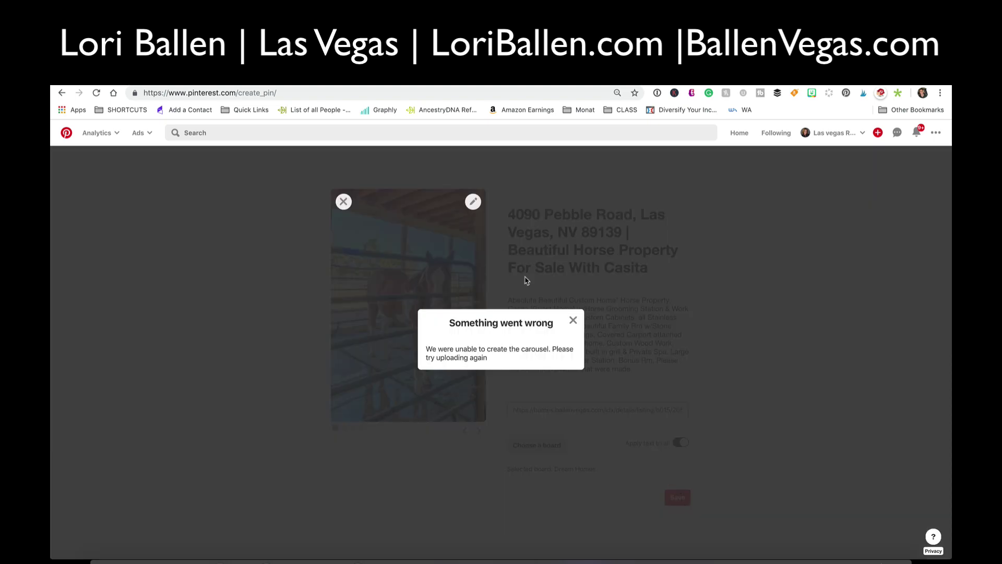
pyautogui.click(574, 320)
pyautogui.click(639, 232)
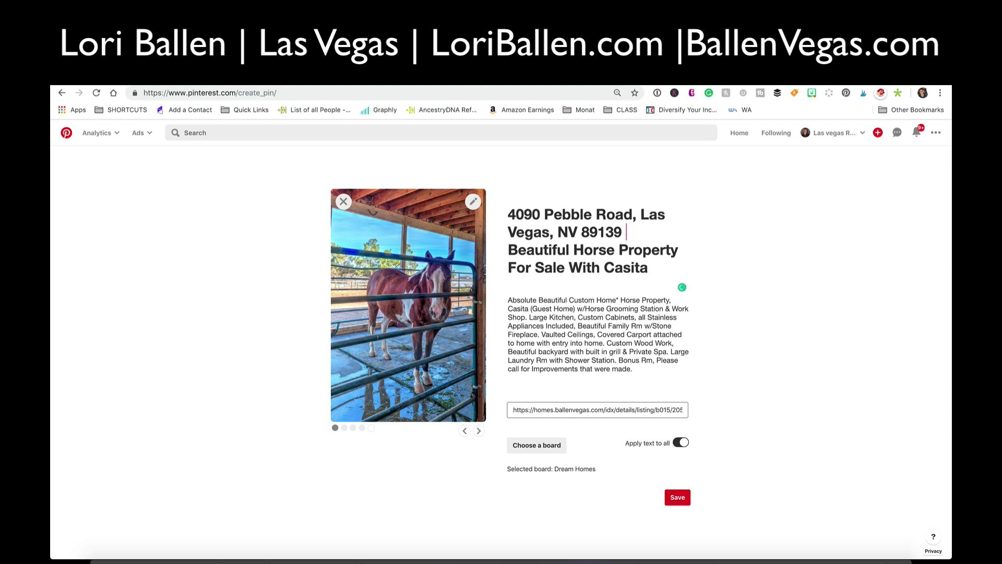
pyautogui.click(683, 498)
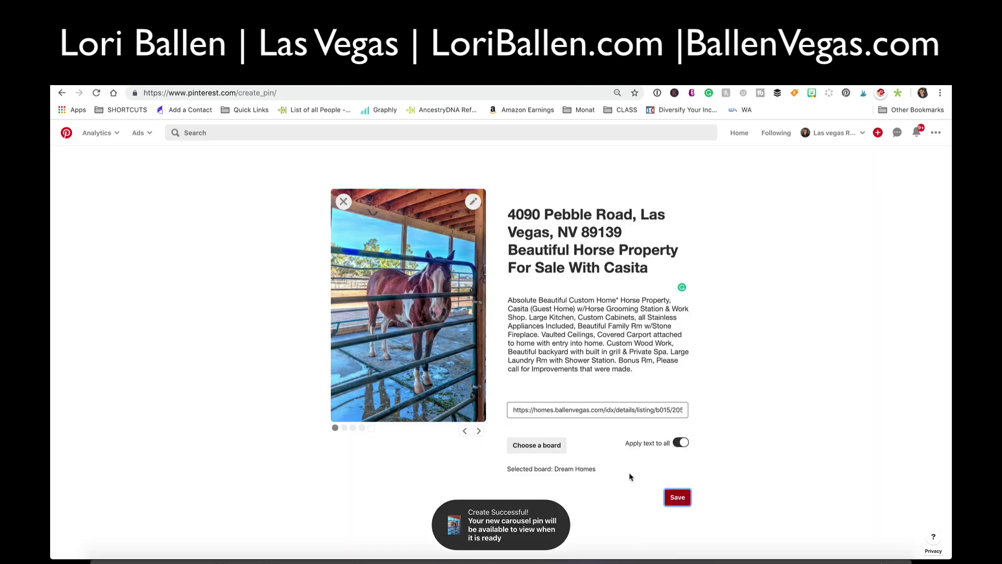
# - Go to the Las vegas Real Estate profile through the account menu
pyautogui.click(650, 238)
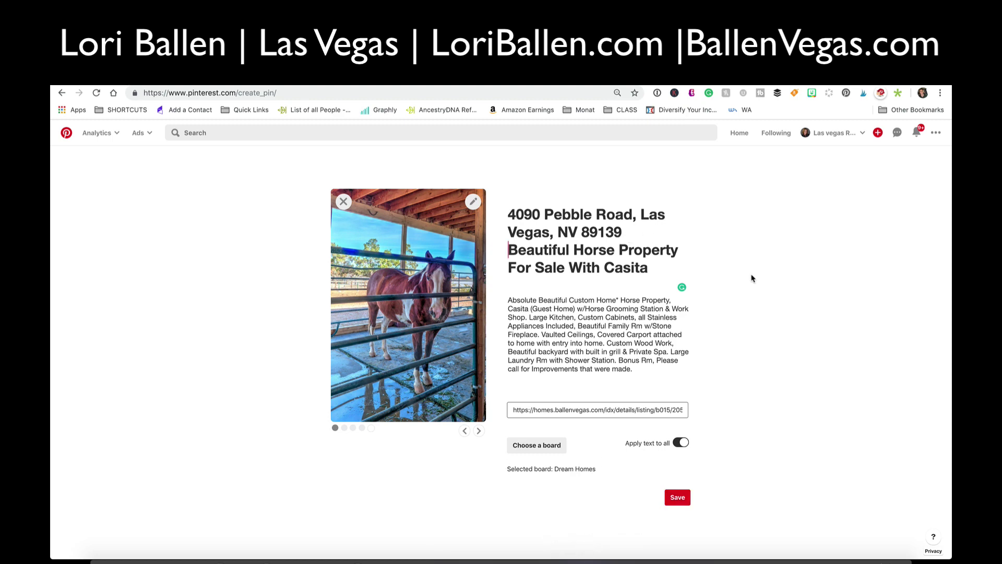
pyautogui.click(833, 132)
pyautogui.click(853, 186)
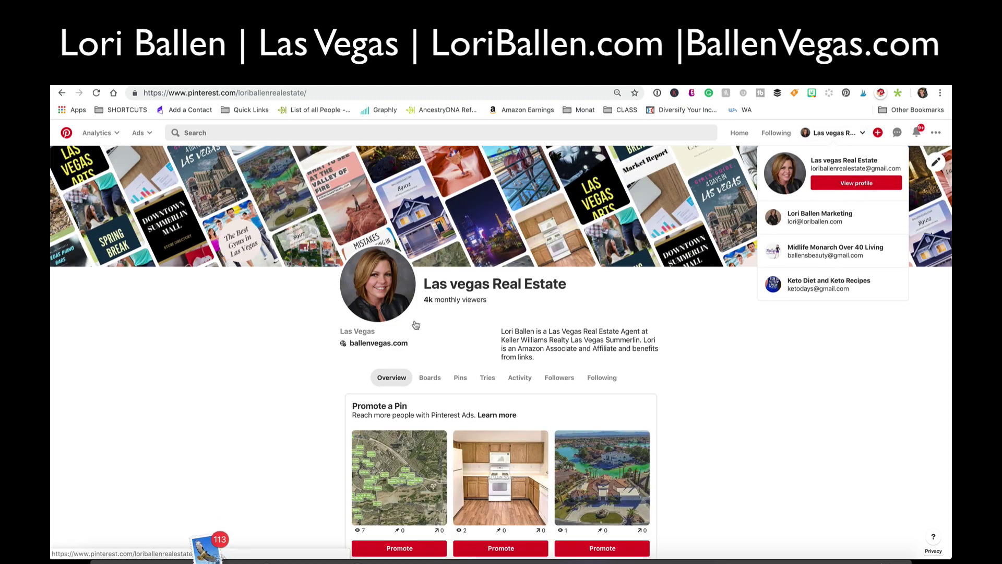
# - Show the profile's Pins, reload the page, and quit Mail
pyautogui.click(461, 379)
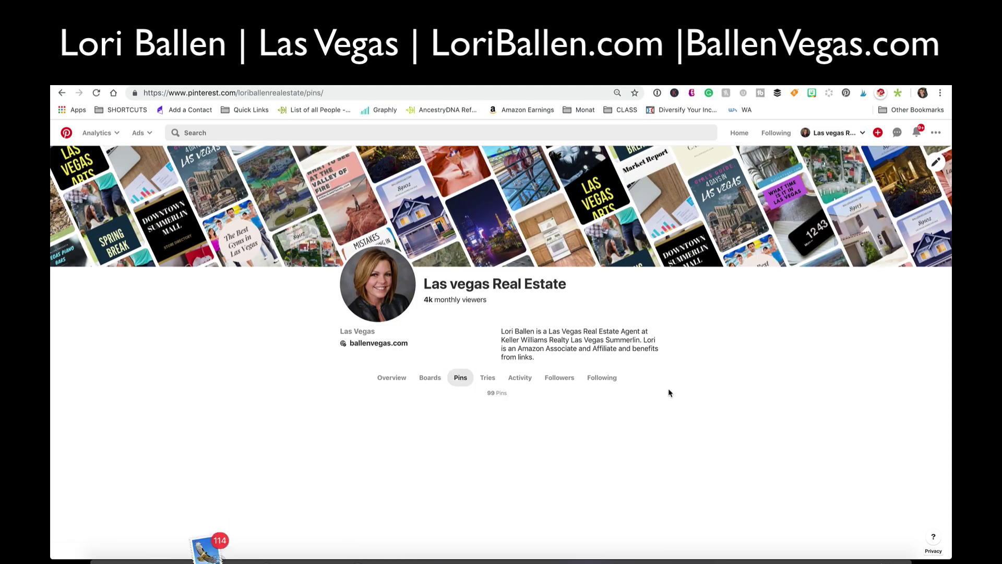
pyautogui.scroll(-3, 315, 363)
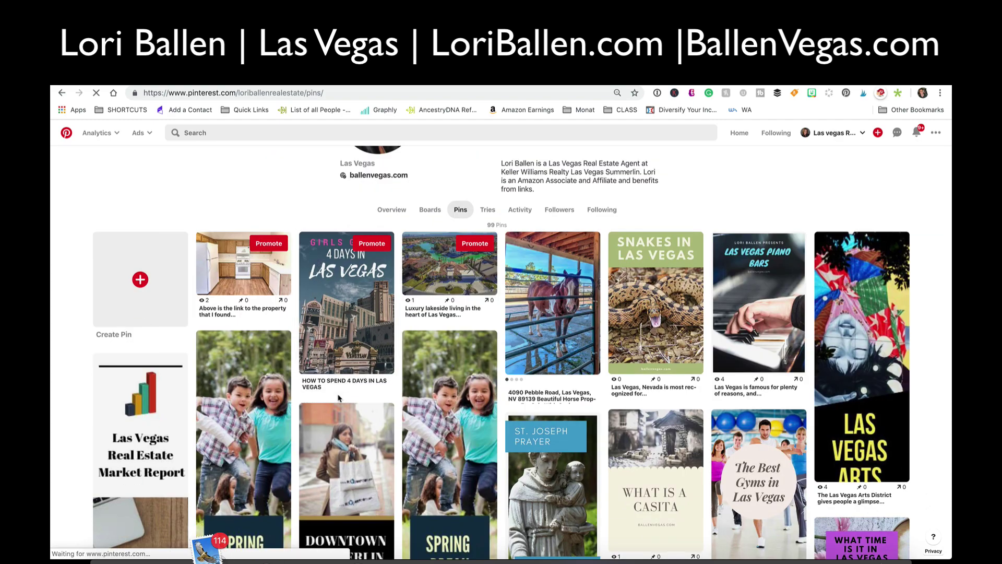
pyautogui.rightClick(178, 186)
pyautogui.click(211, 211)
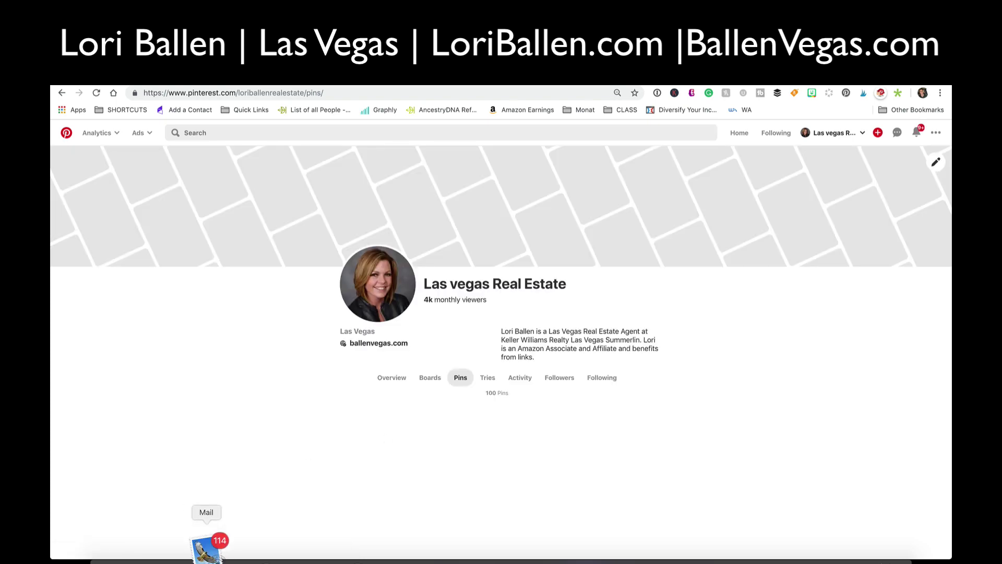
pyautogui.rightClick(208, 546)
pyautogui.click(210, 519)
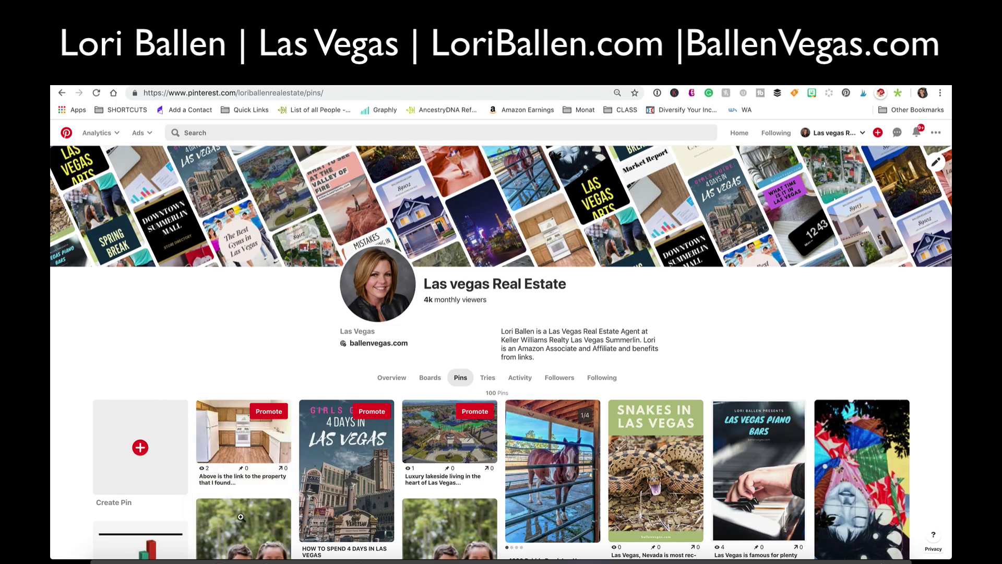
# - Open the new horse-property pin from the Pins grid
pyautogui.scroll(-3, 289, 311)
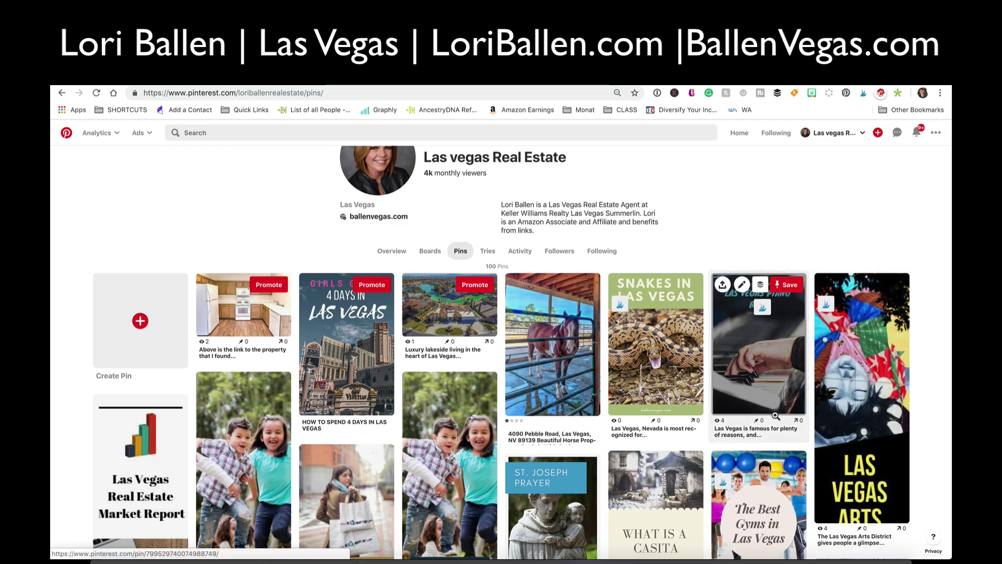
pyautogui.scroll(1, 781, 414)
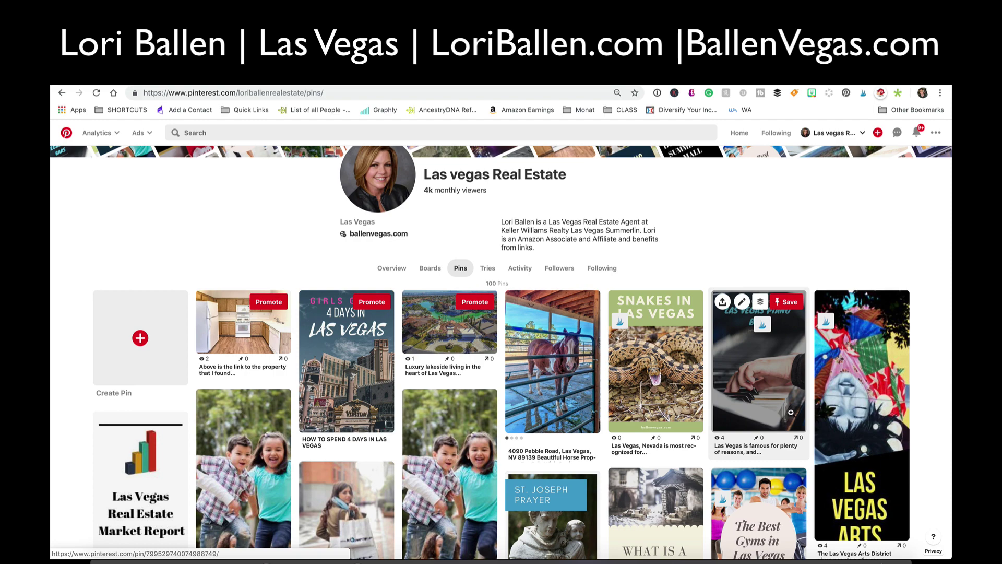
pyautogui.scroll(-2, 791, 412)
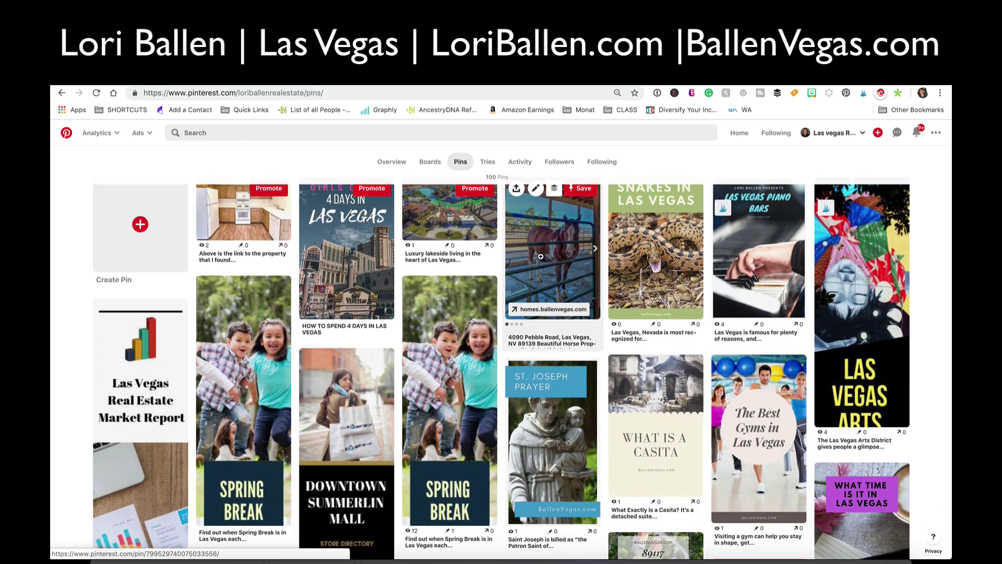
pyautogui.click(563, 251)
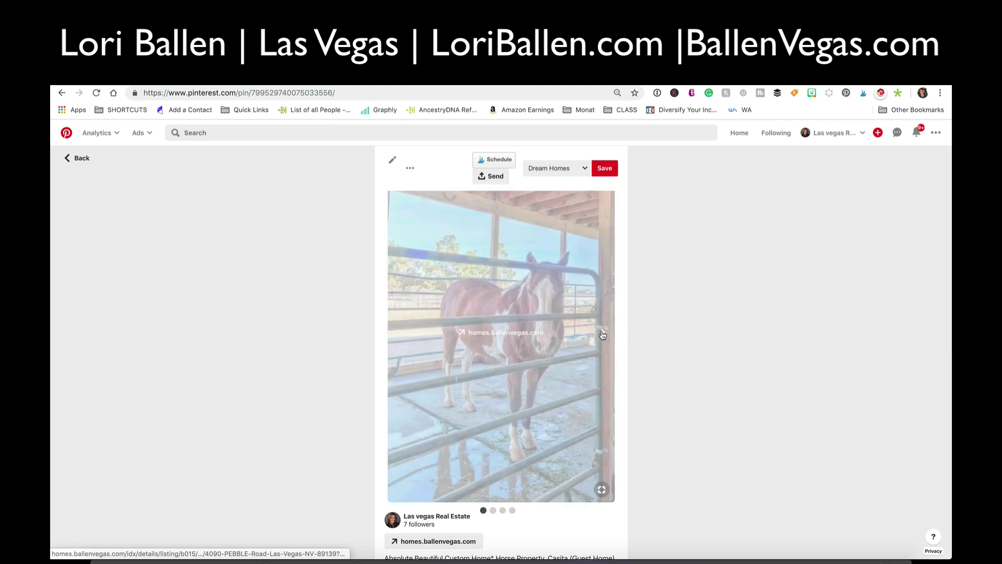
# - Advance the carousel to the bedroom photo and send the pin to Tailwind Schedule
pyautogui.click(600, 334)
pyautogui.click(601, 334)
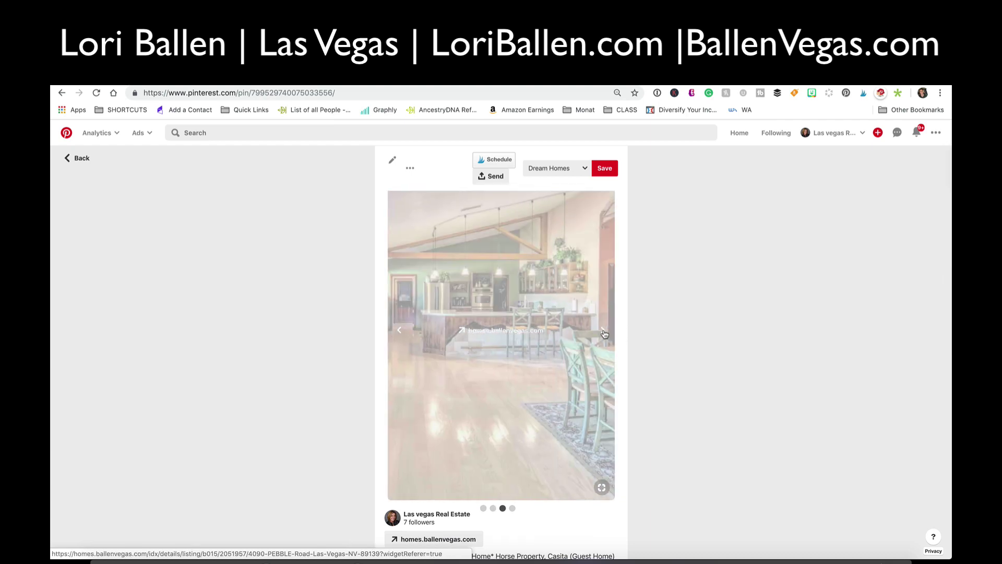
pyautogui.click(603, 334)
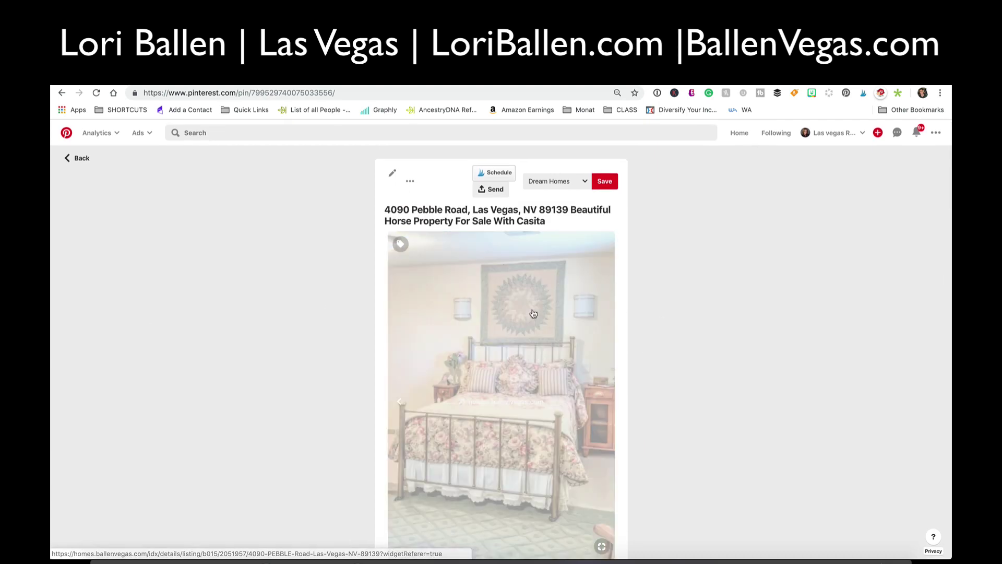
pyautogui.scroll(-6, 495, 314)
pyautogui.scroll(6, 498, 314)
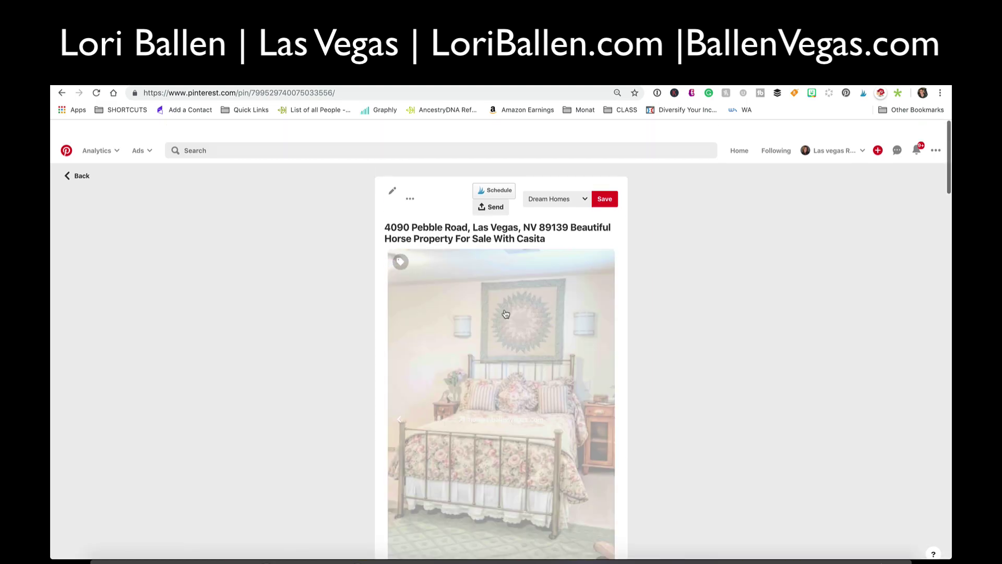
pyautogui.click(489, 174)
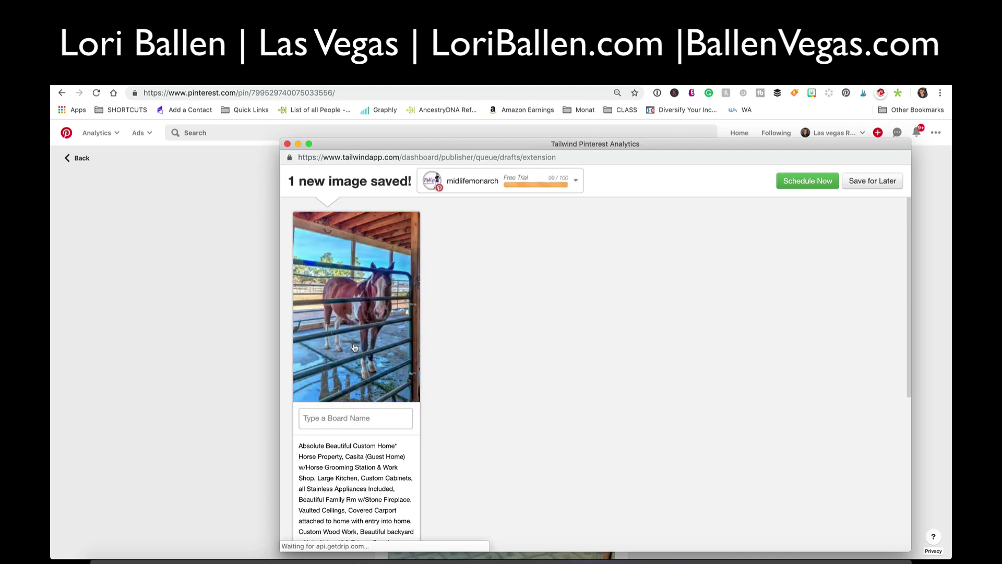
# - Review the Tailwind draft, open Add to SmartLoop, and close the Tailwind window
pyautogui.scroll(-10, 370, 317)
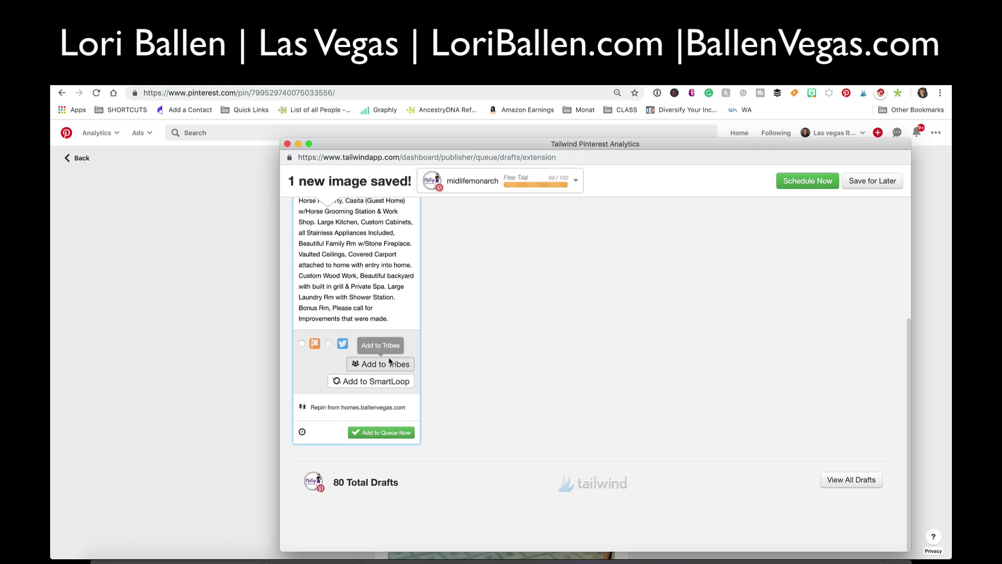
pyautogui.scroll(1, 385, 409)
pyautogui.scroll(9, 384, 409)
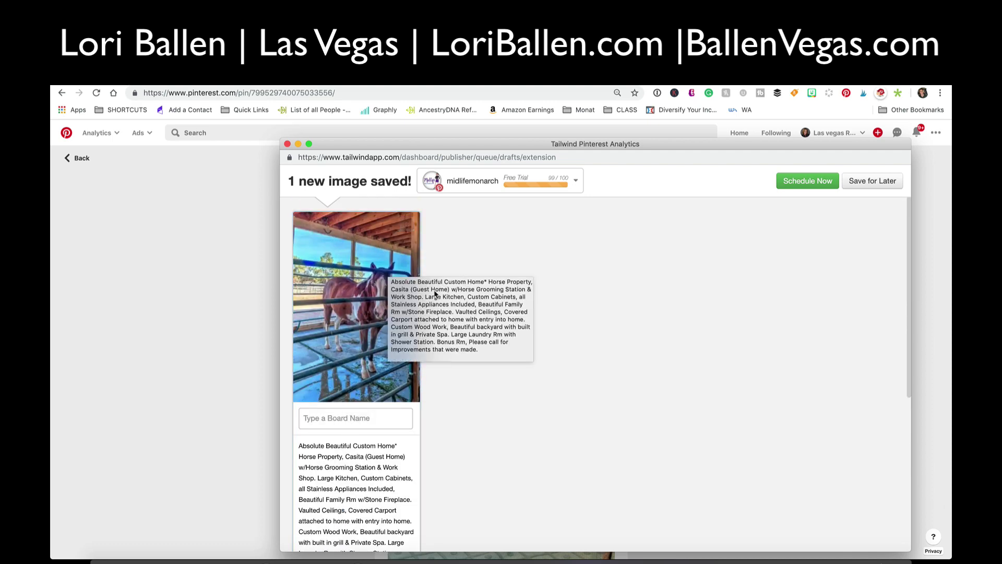
pyautogui.scroll(-2, 413, 258)
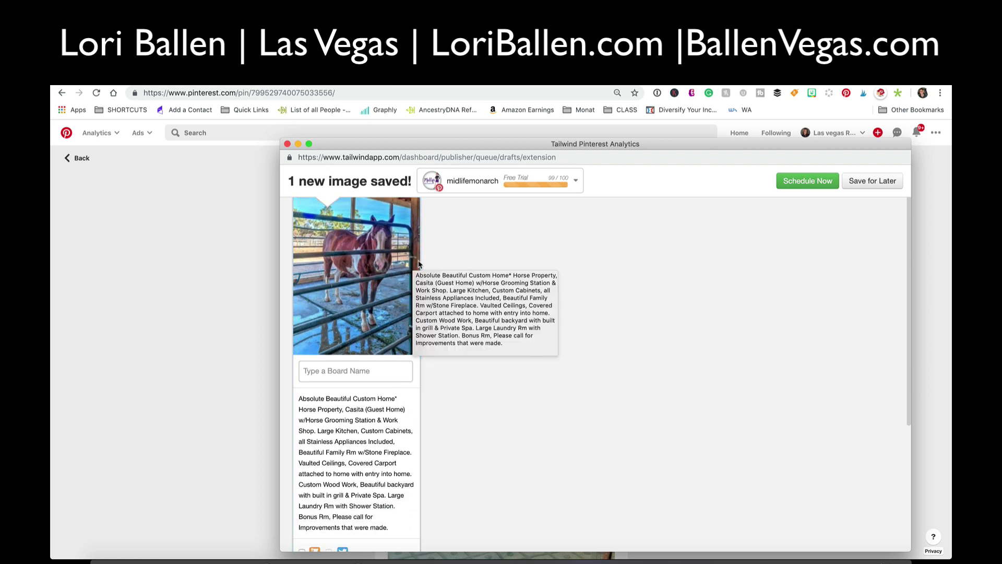
pyautogui.scroll(-8, 412, 271)
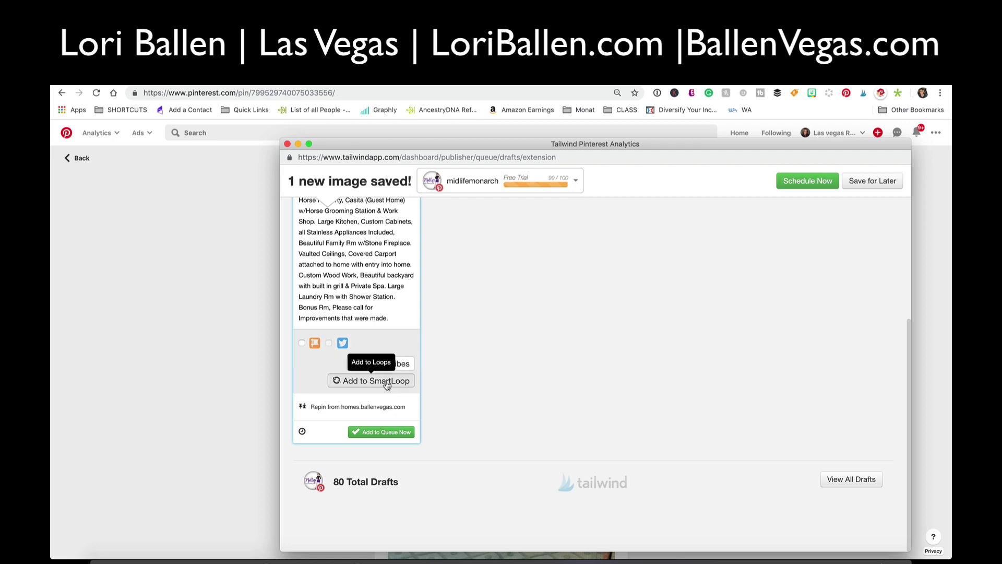
pyautogui.click(387, 381)
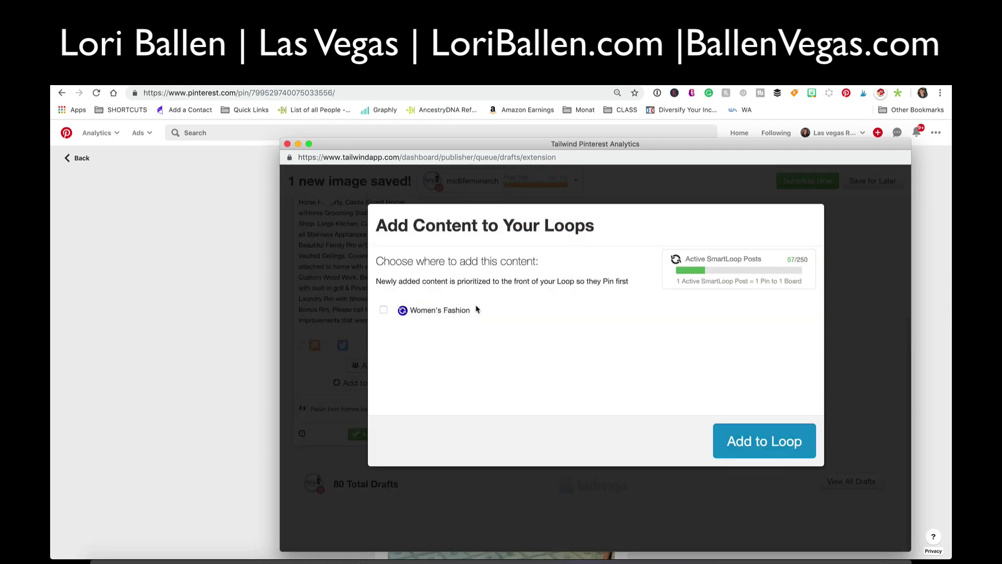
pyautogui.click(171, 229)
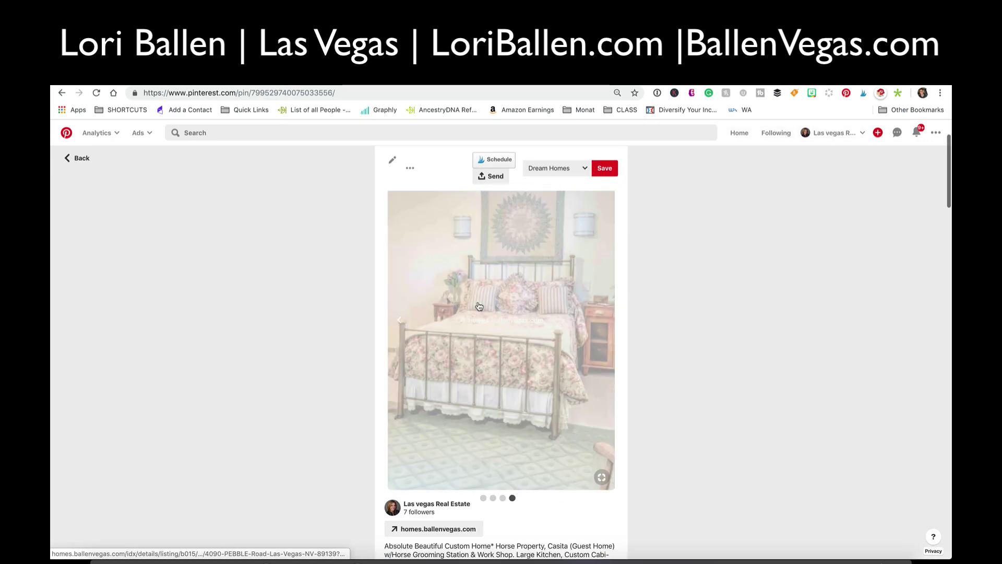
# - Go back to the profile's Pins grid, scroll through it, and return to the top
pyautogui.scroll(-3, 505, 307)
pyautogui.scroll(4, 509, 308)
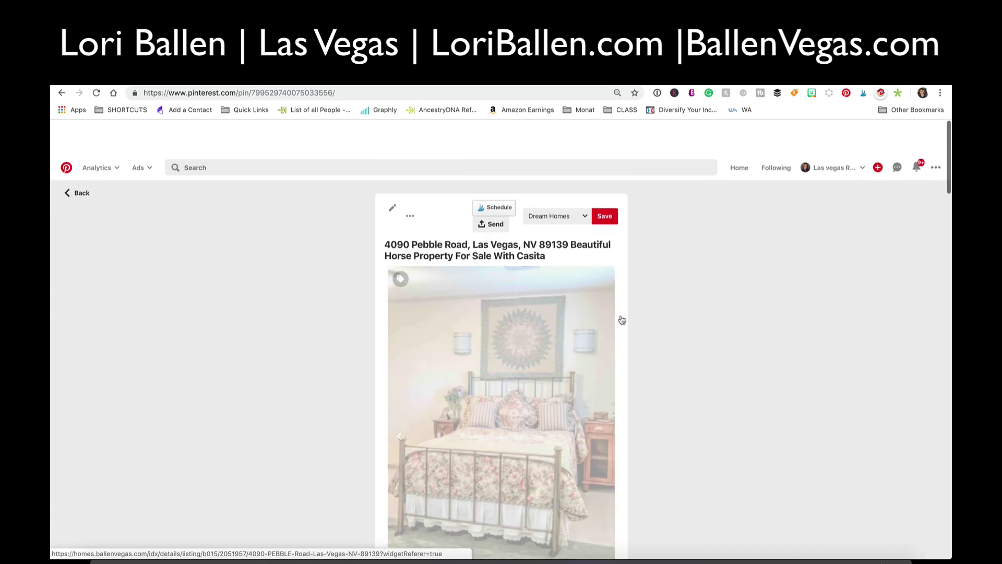
pyautogui.click(689, 317)
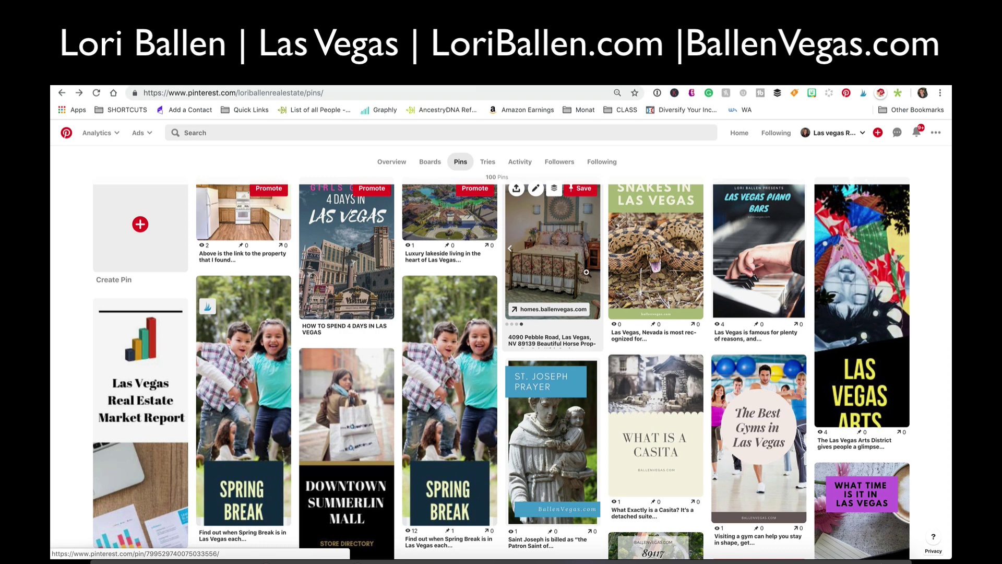
pyautogui.scroll(-20, 586, 272)
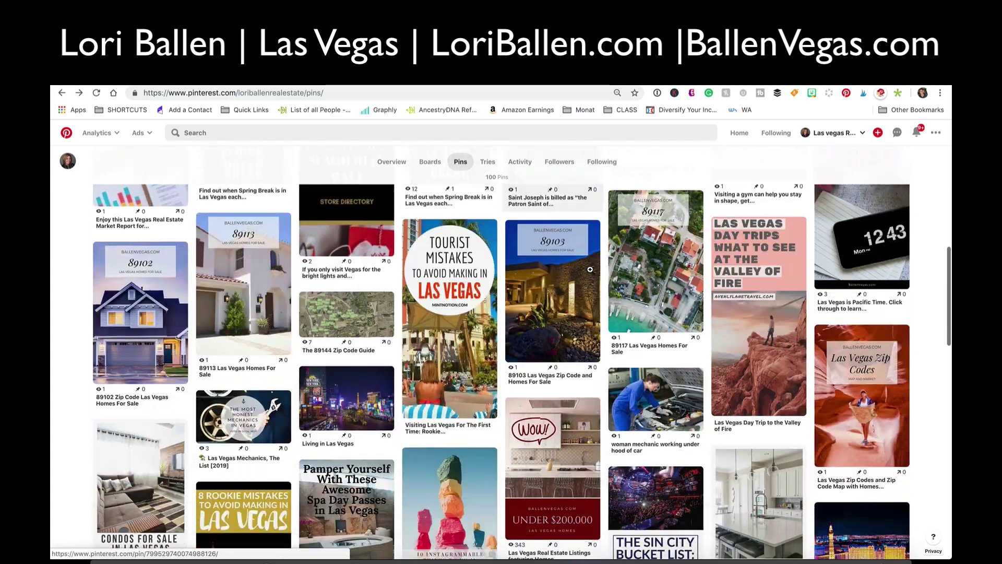
pyautogui.scroll(-20, 587, 268)
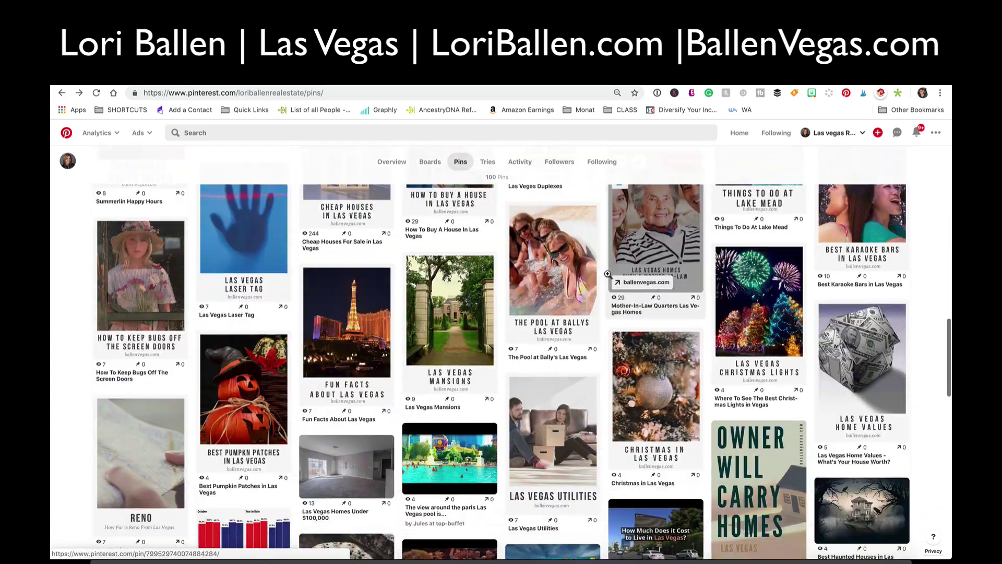
pyautogui.scroll(-15, 602, 276)
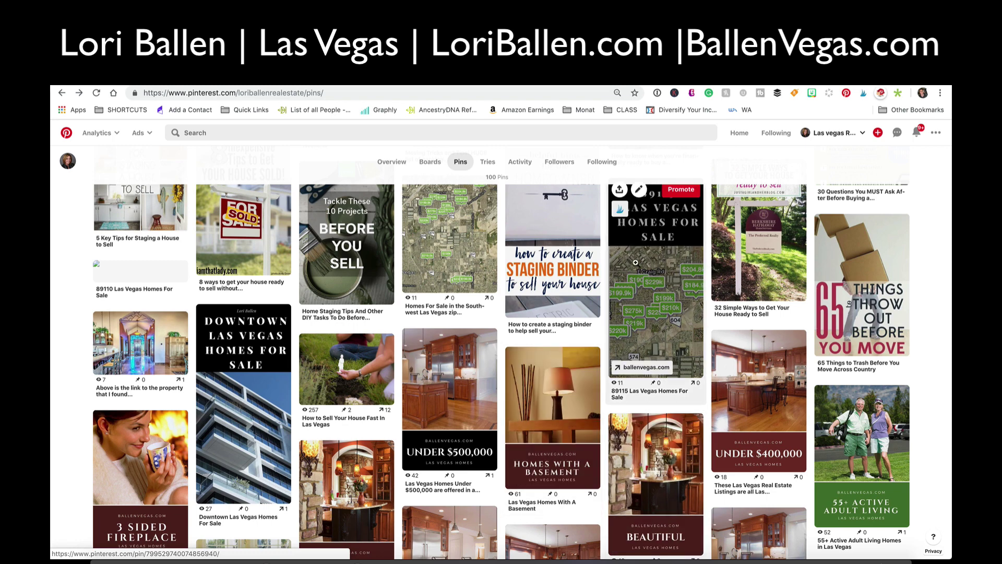
pyautogui.scroll(10, 546, 408)
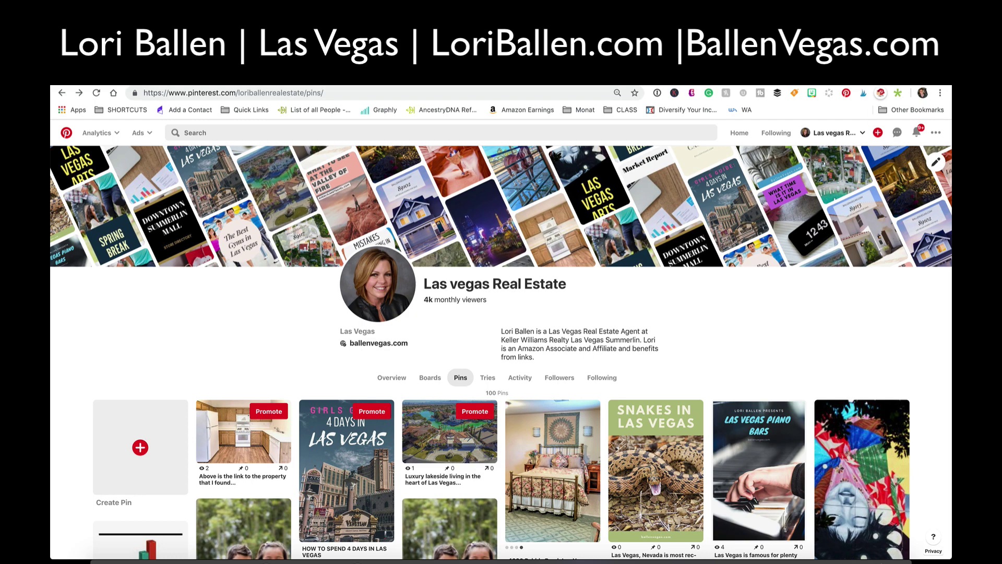
pyautogui.click(660, 60)
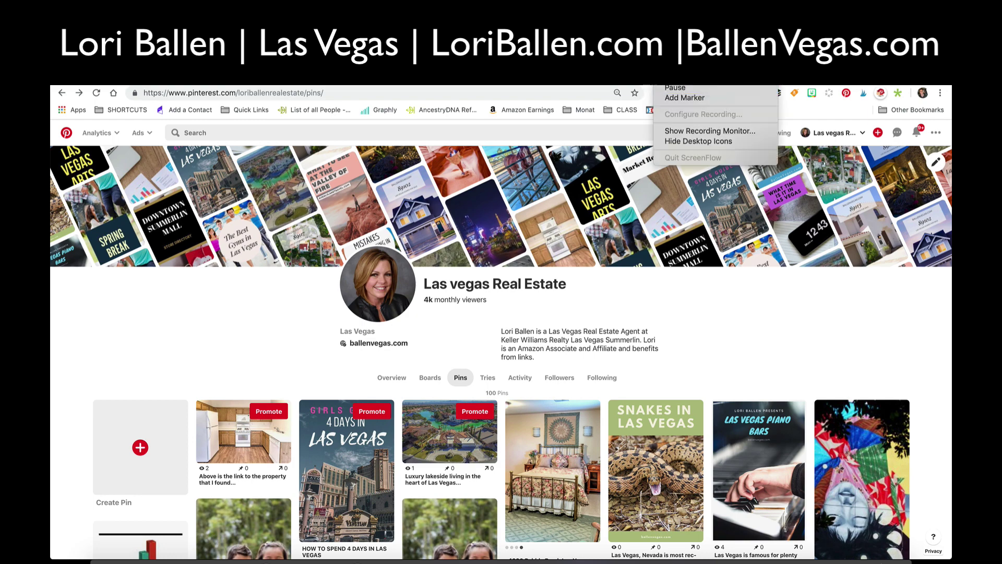